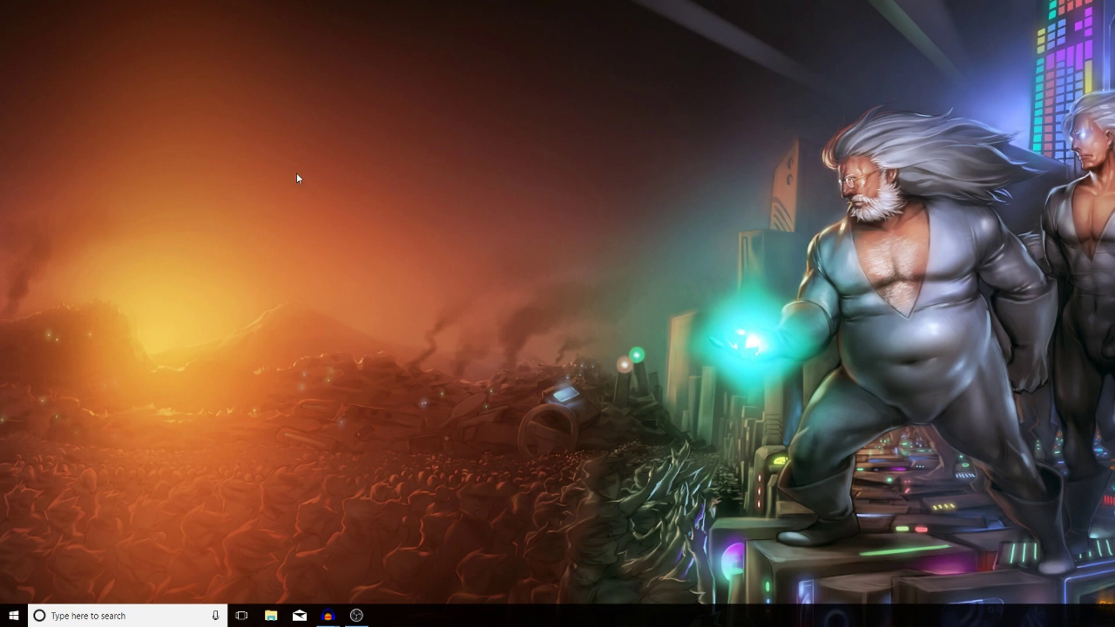
Open the Local Group Policy Editor by running gpedit.msc.
key("super+r")
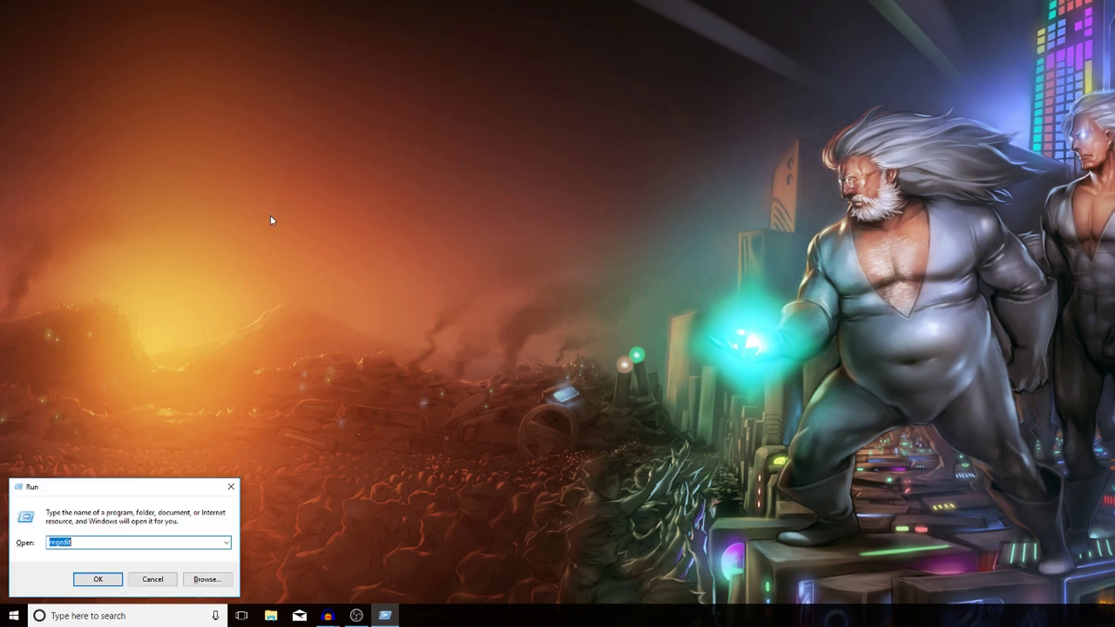
type("gpedt.msc")
key("Return")
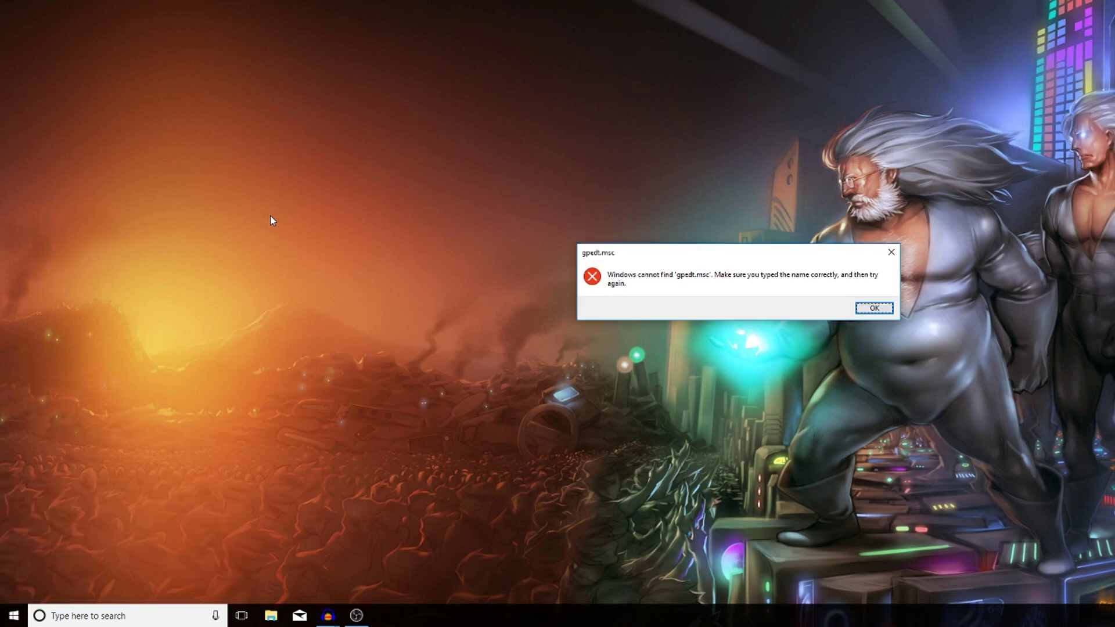
key("Return")
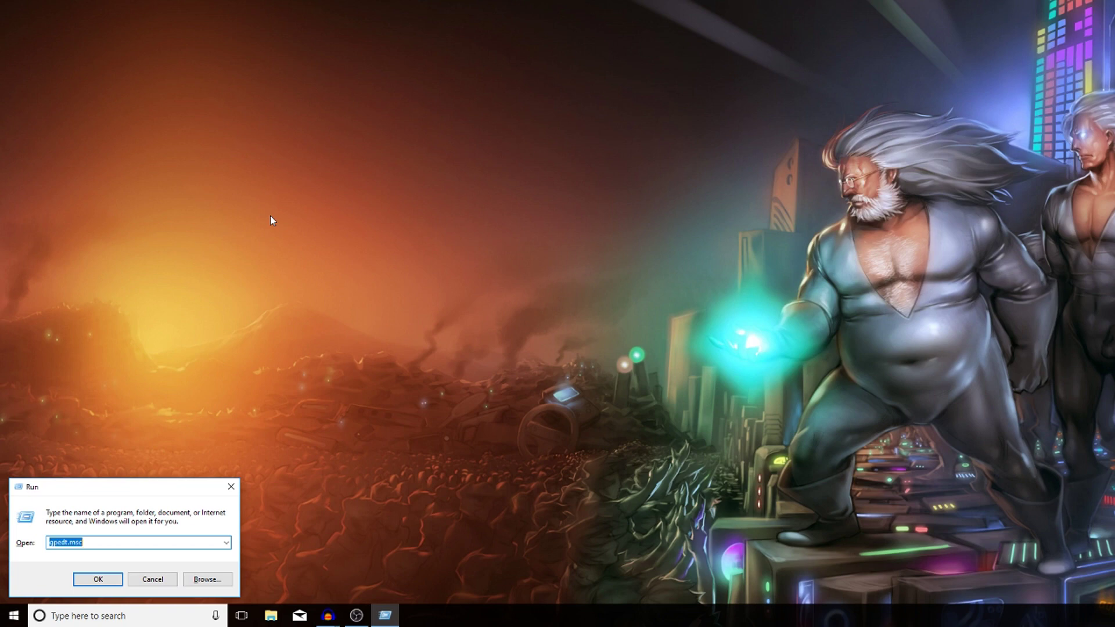
type("gpedi")
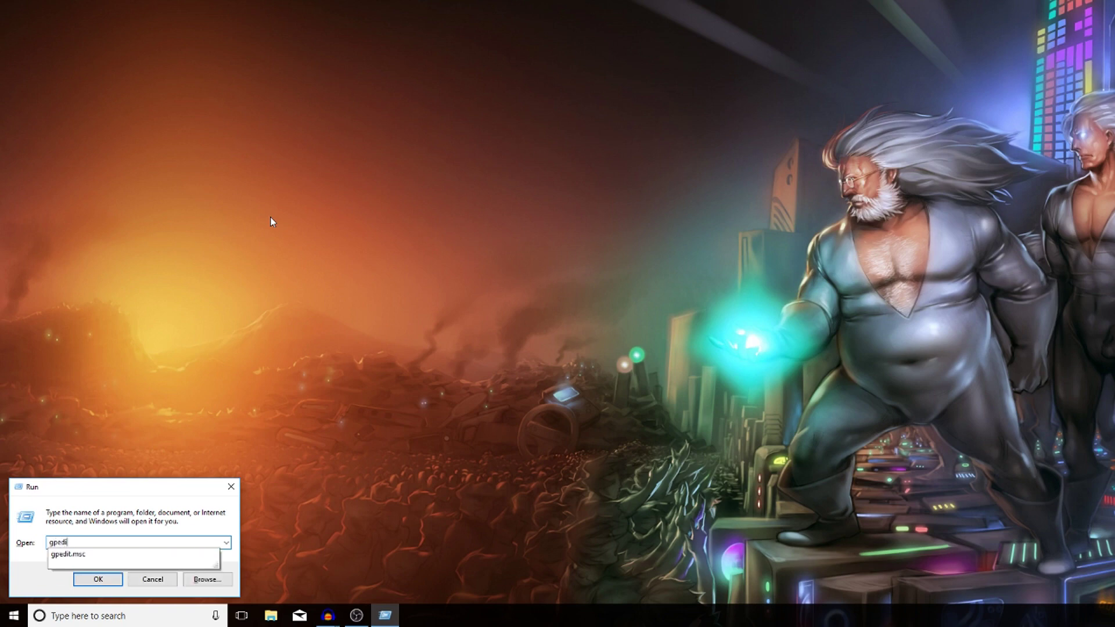
type("t.msc")
key("Return")
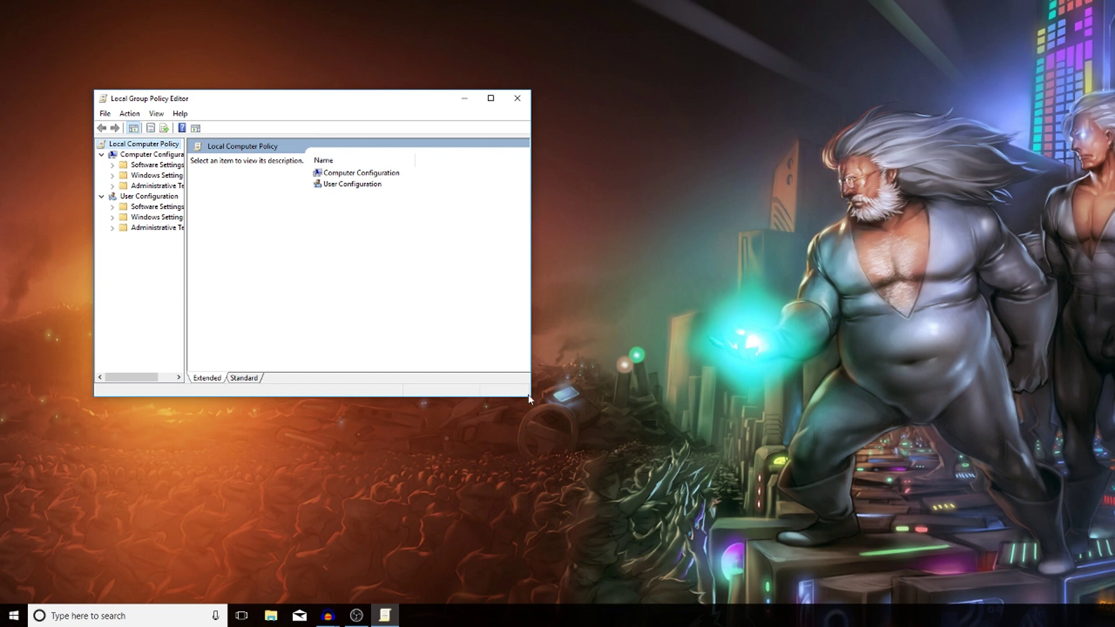
Enlarge the editor window and its tree pane, and show the Windows Update policies under Computer Configuration > Administrative Templates > Windows Components.
left_click_drag(531, 397, 661, 511)
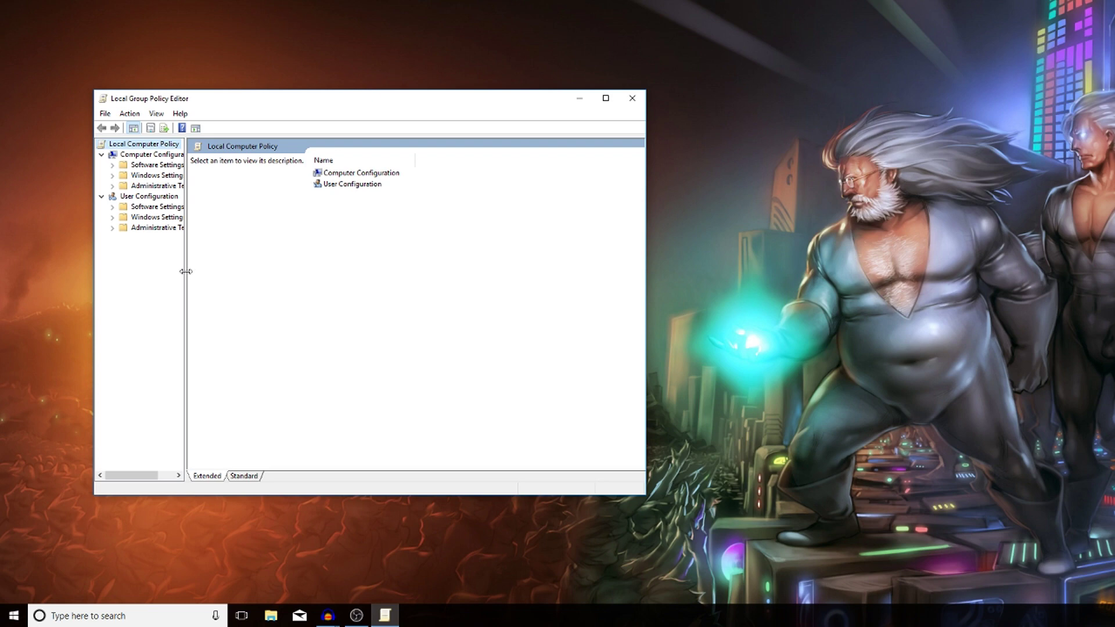
left_click_drag(186, 272, 255, 283)
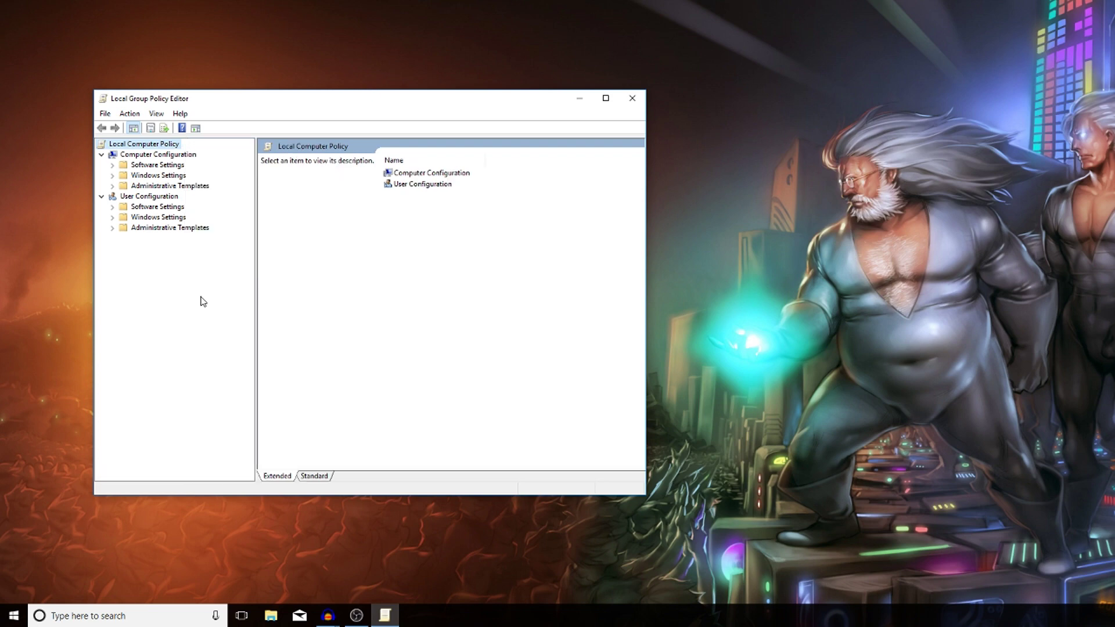
left_click(155, 155)
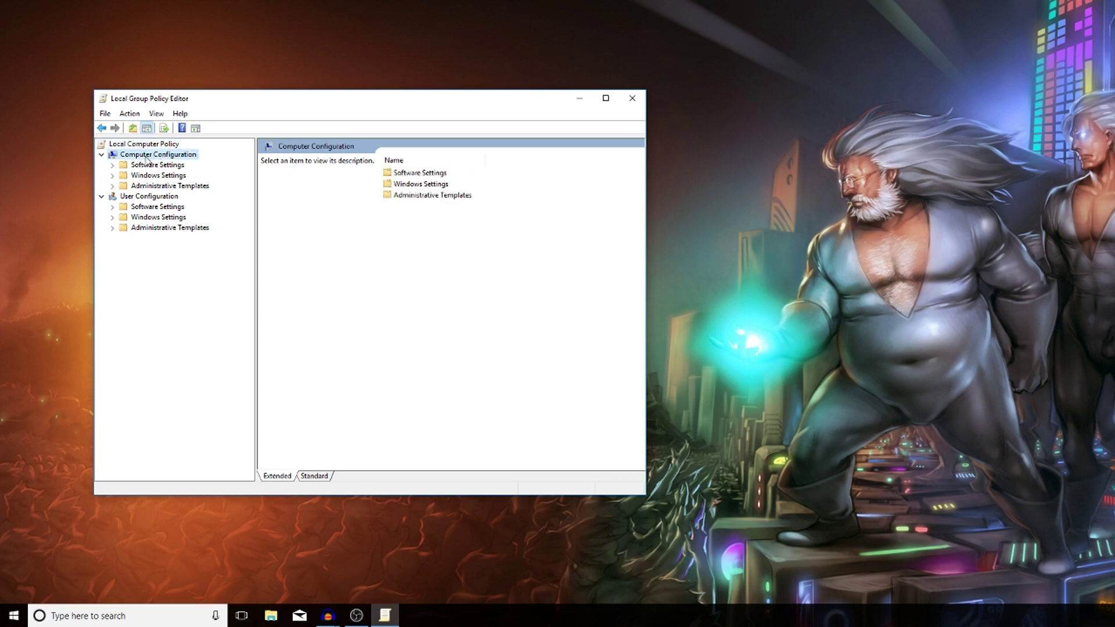
left_click(146, 187)
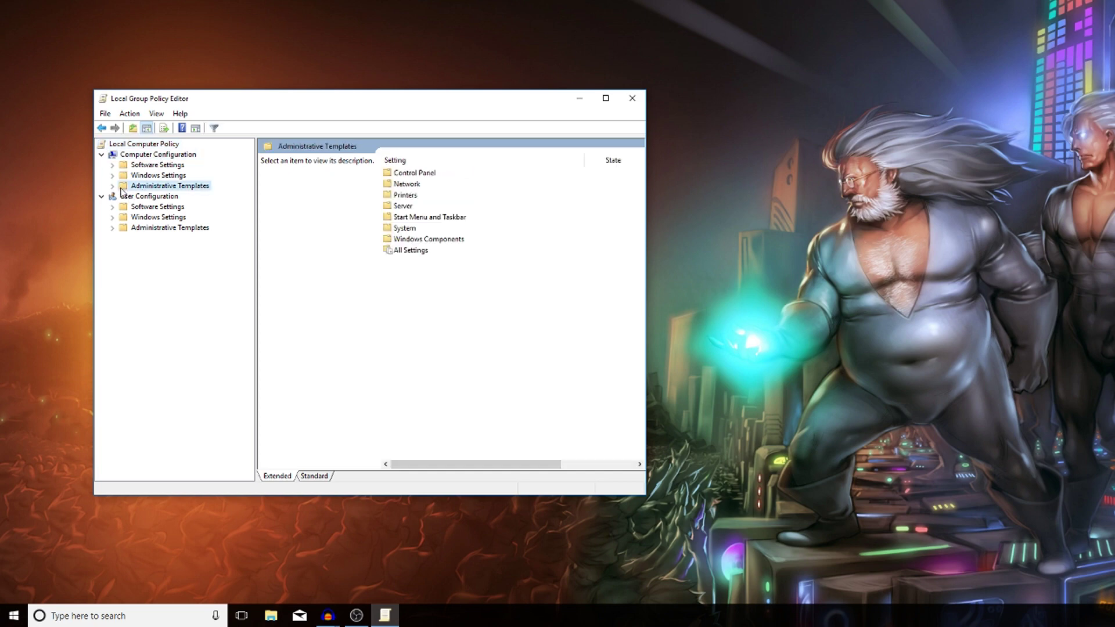
left_click(113, 186)
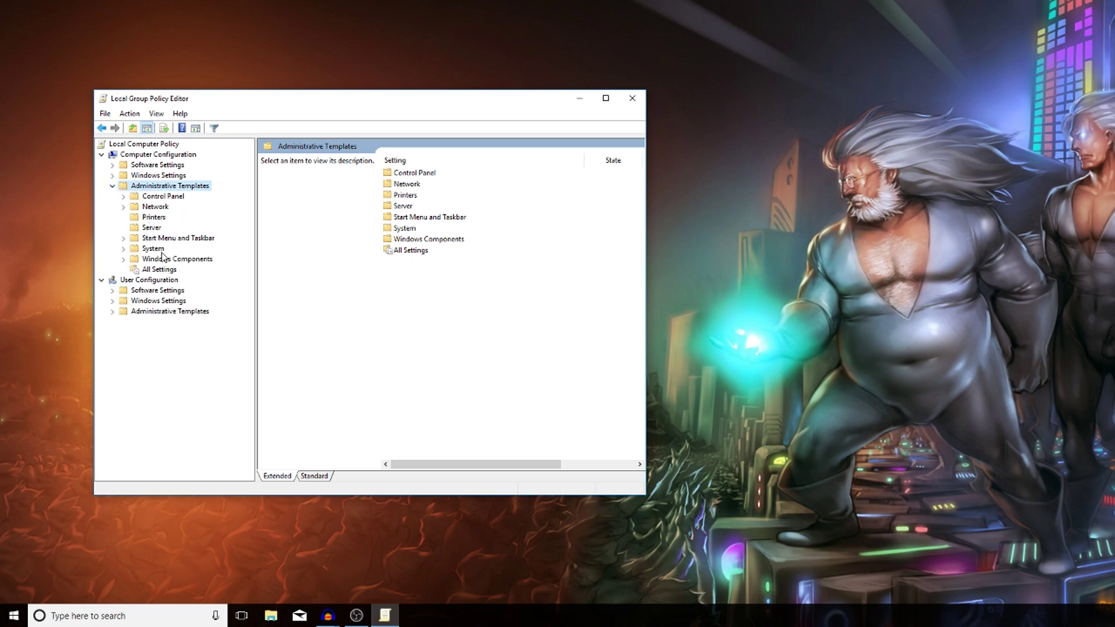
left_click(123, 260)
scroll(172, 303, "down", 6)
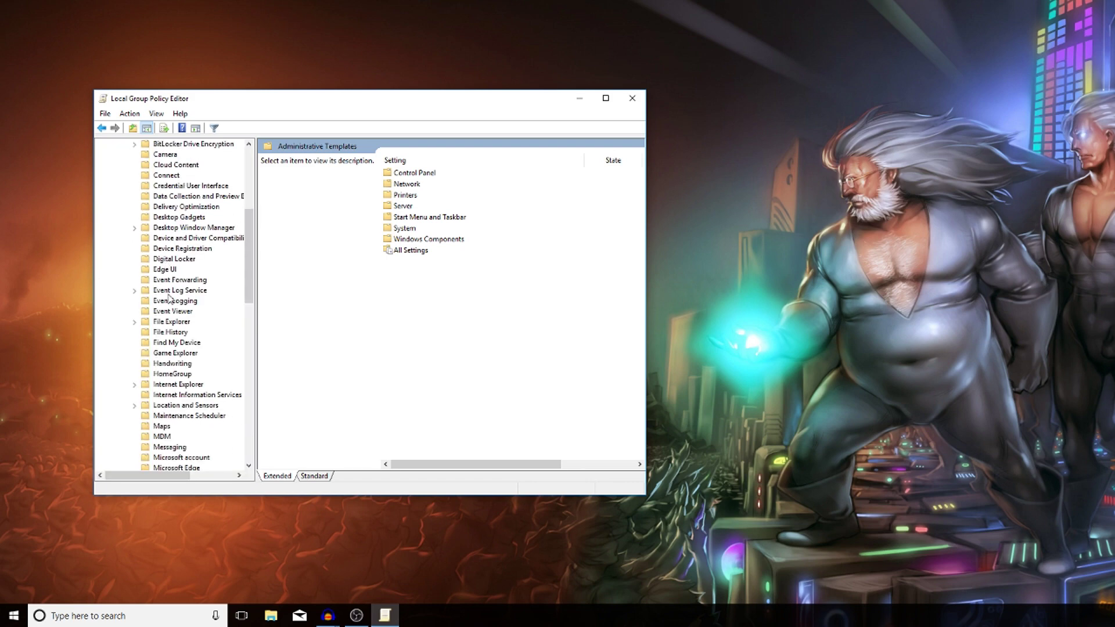
scroll(172, 303, "down", 14)
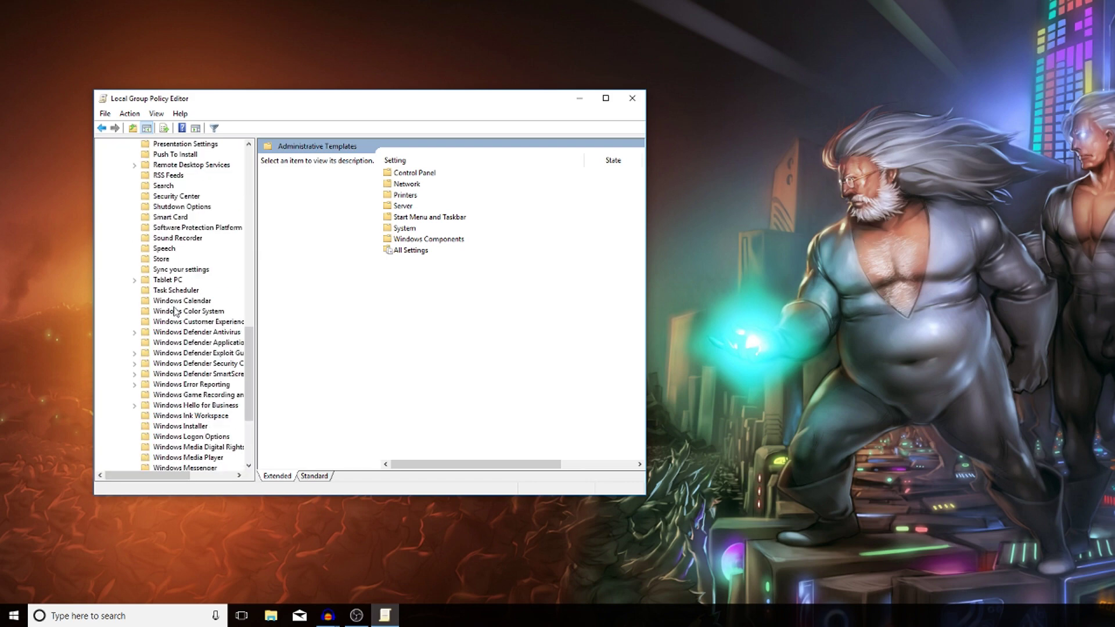
left_click(191, 439)
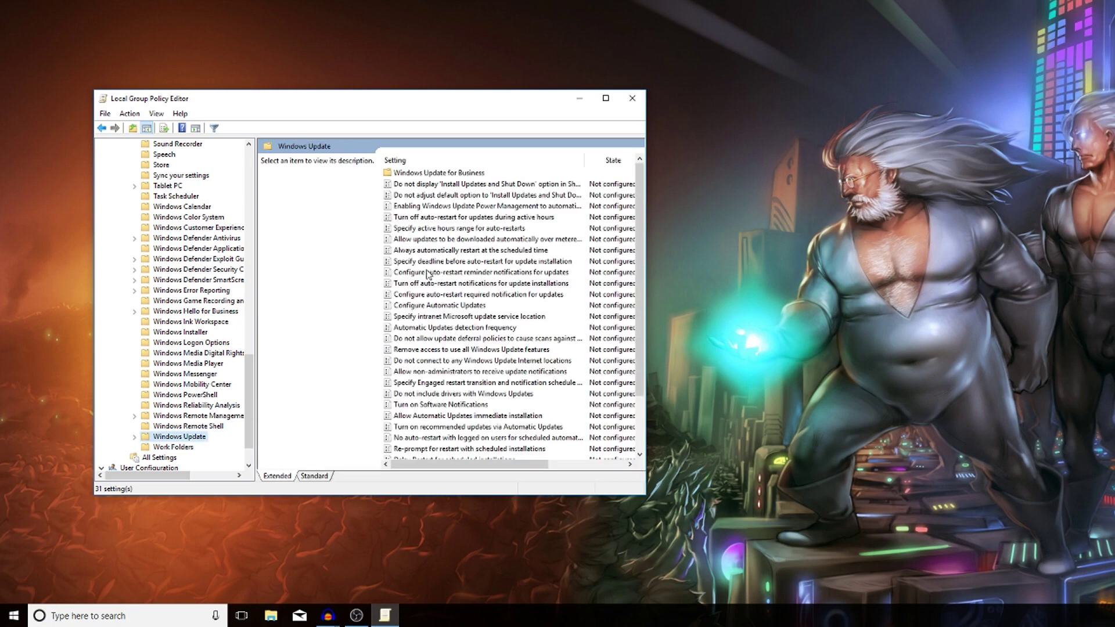
Enable the Configure Automatic Updates policy with the updating option "4 - Auto download and schedule the install".
left_click(425, 307)
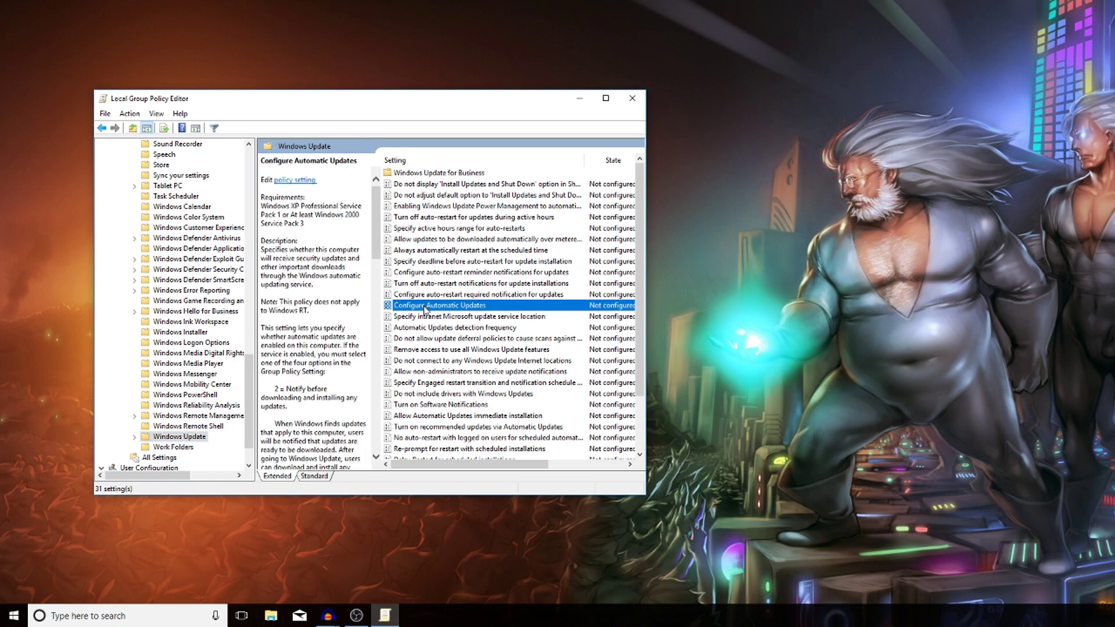
double_click(426, 307)
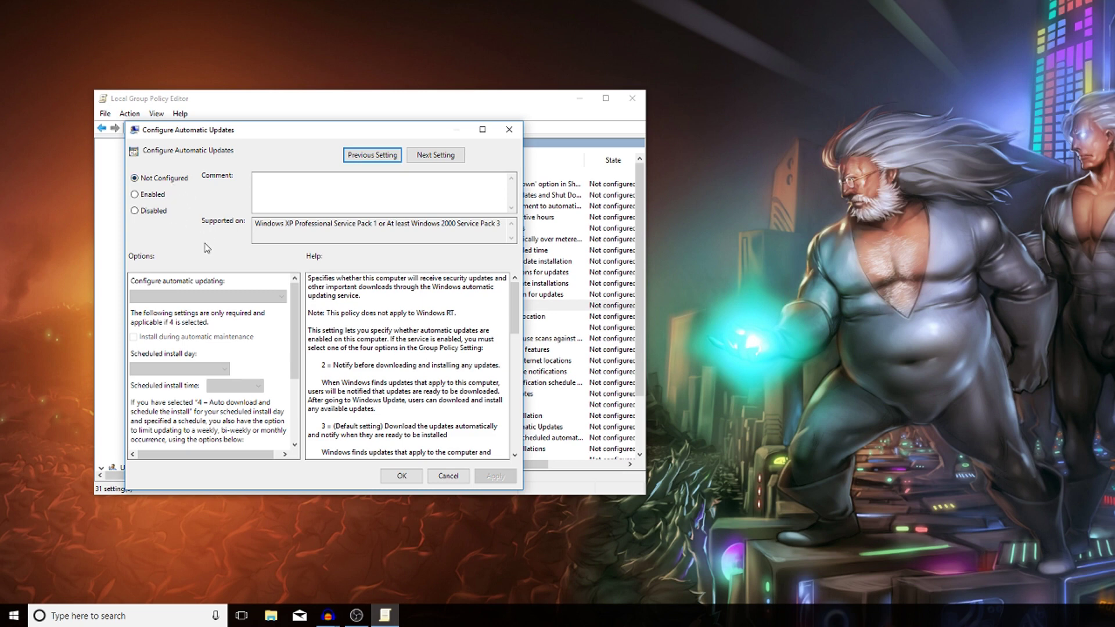
left_click(156, 196)
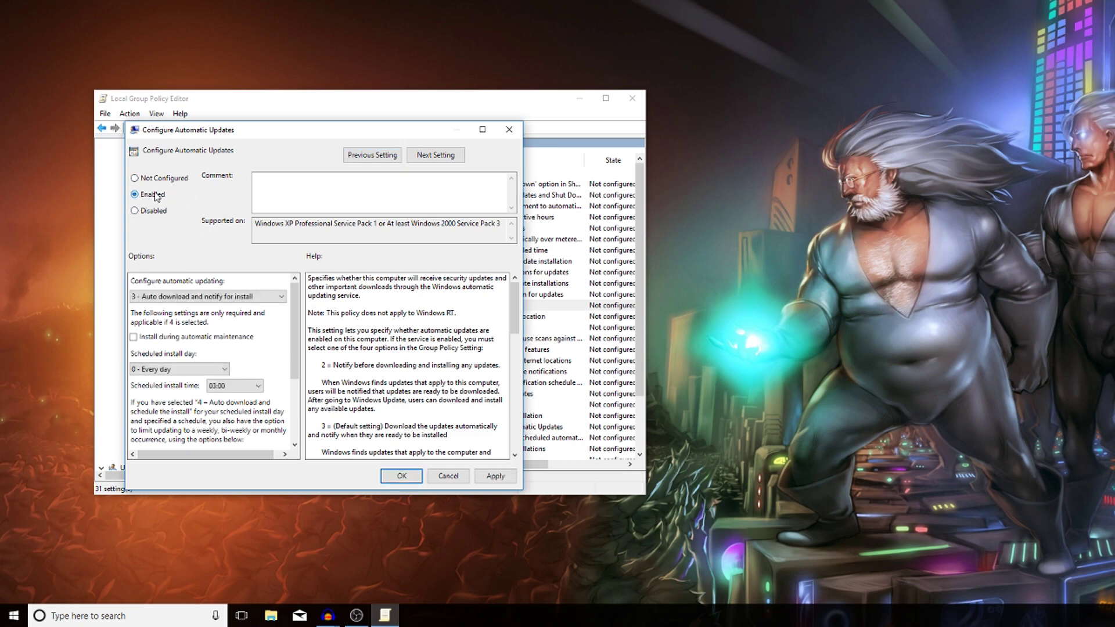
left_click(200, 297)
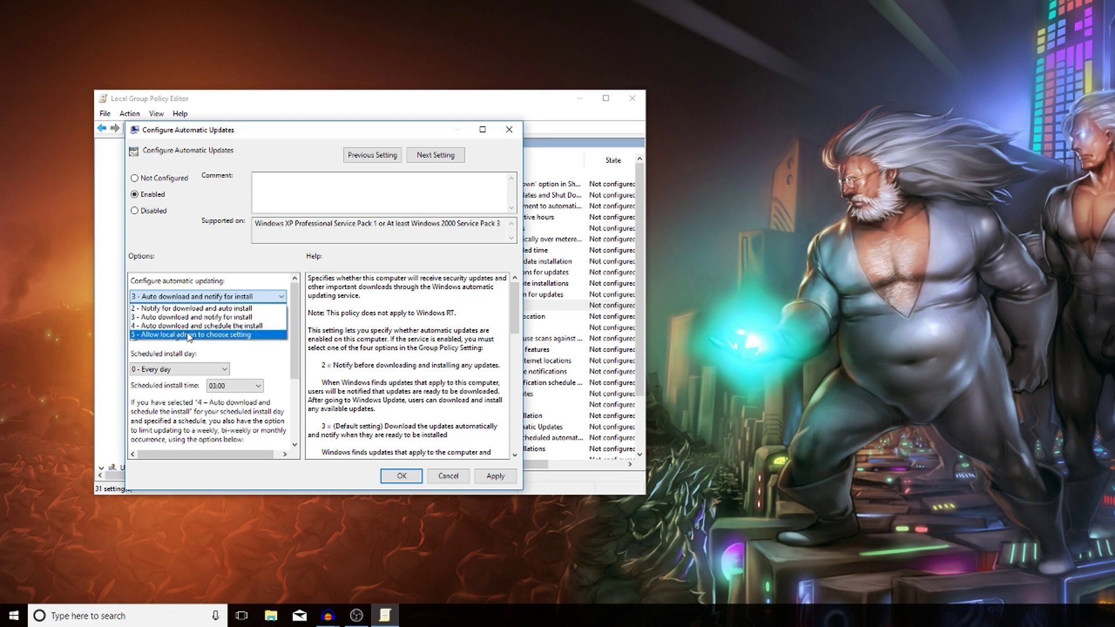
left_click(226, 327)
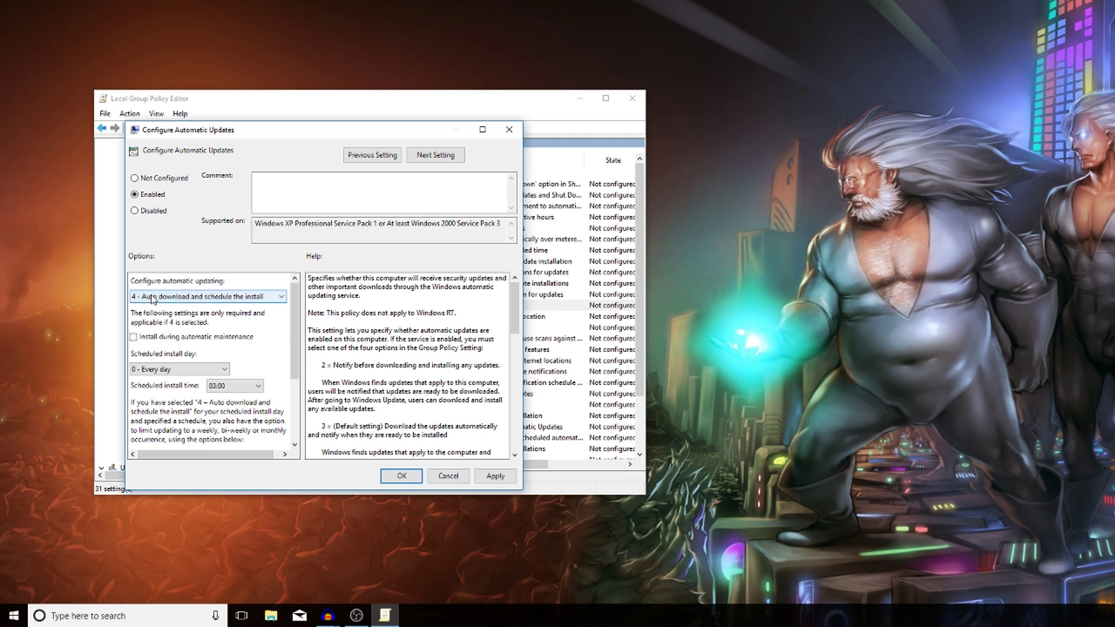
Set the scheduled install day to "7 - Every Saturday" and the scheduled install time to 01:00.
left_click(184, 370)
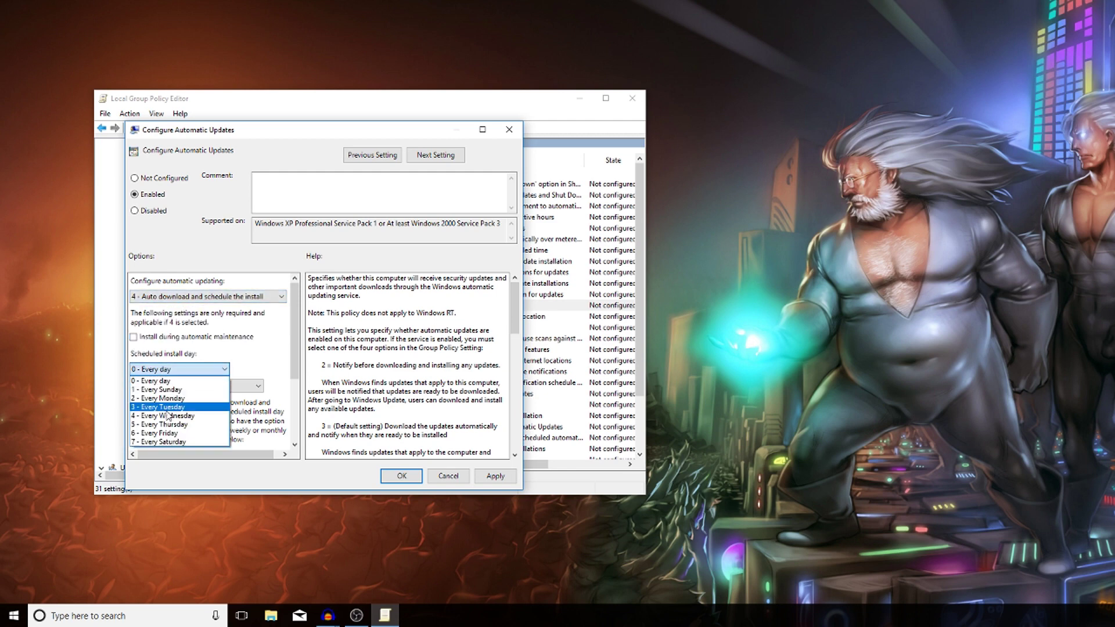
left_click(183, 444)
left_click(221, 388)
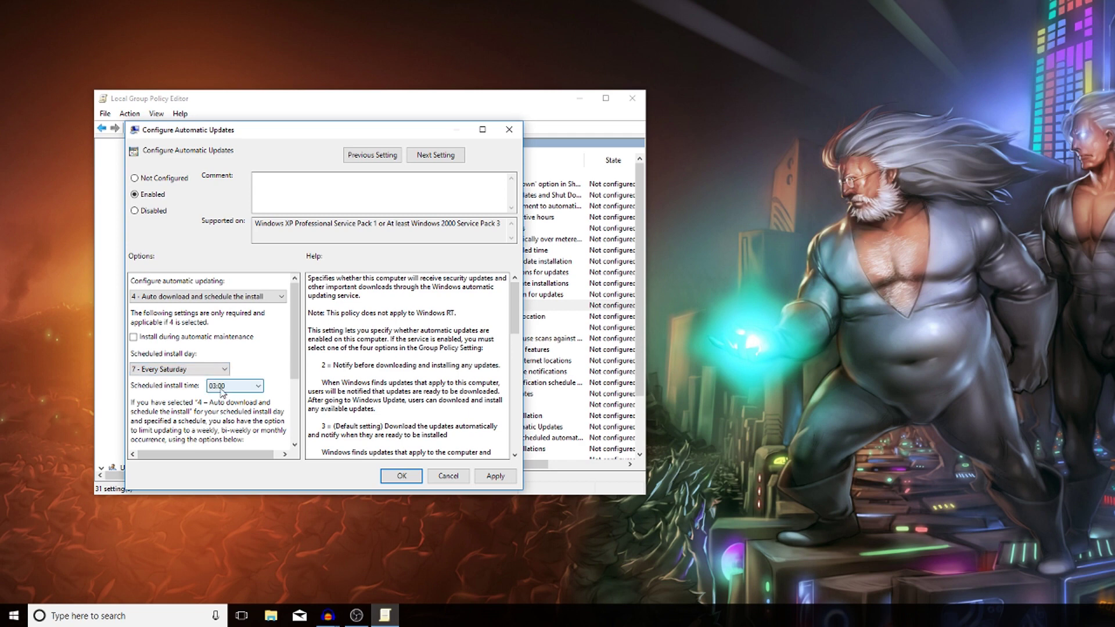
left_click(220, 391)
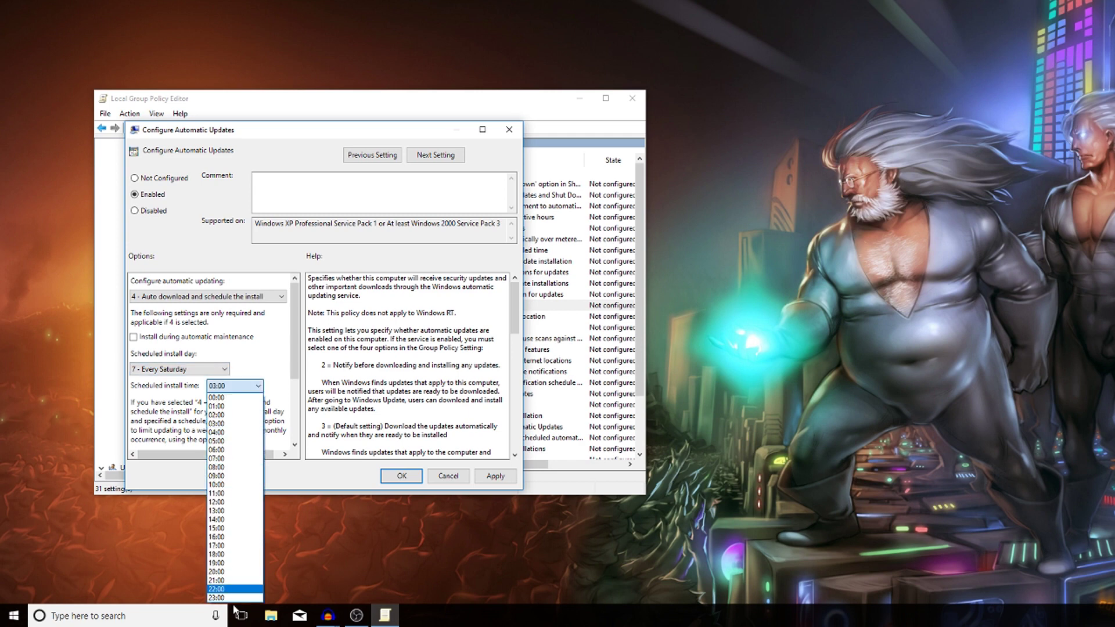
left_click(228, 407)
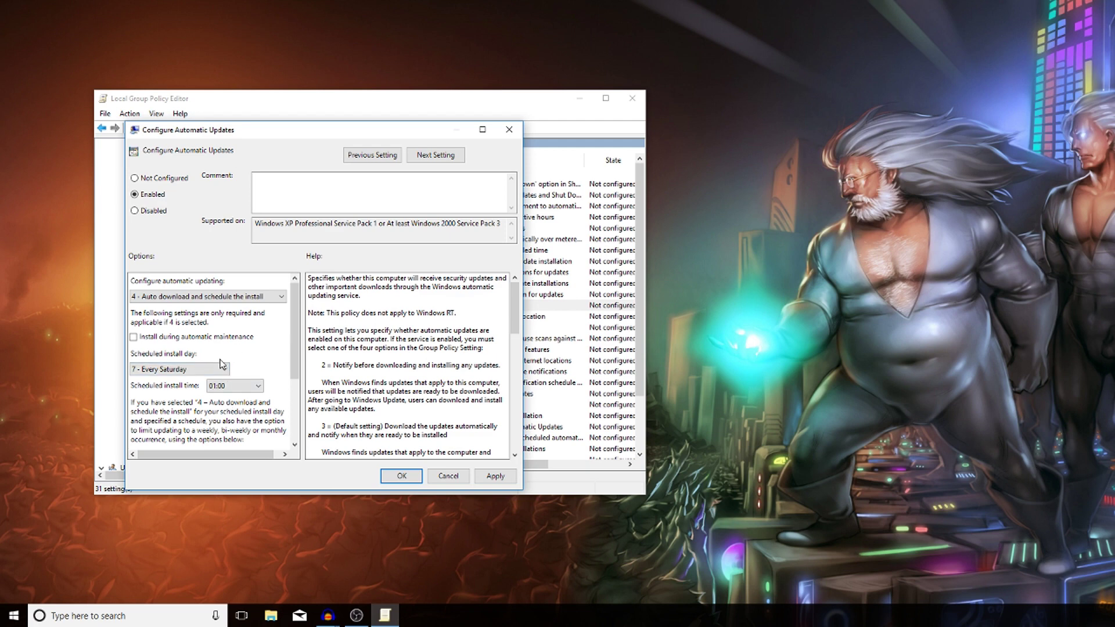
Reselect "7 - Every Saturday" as the install day and change the scheduled install time to 00:00, then to 23:00.
left_click(178, 370)
left_click(201, 448)
left_click(234, 388)
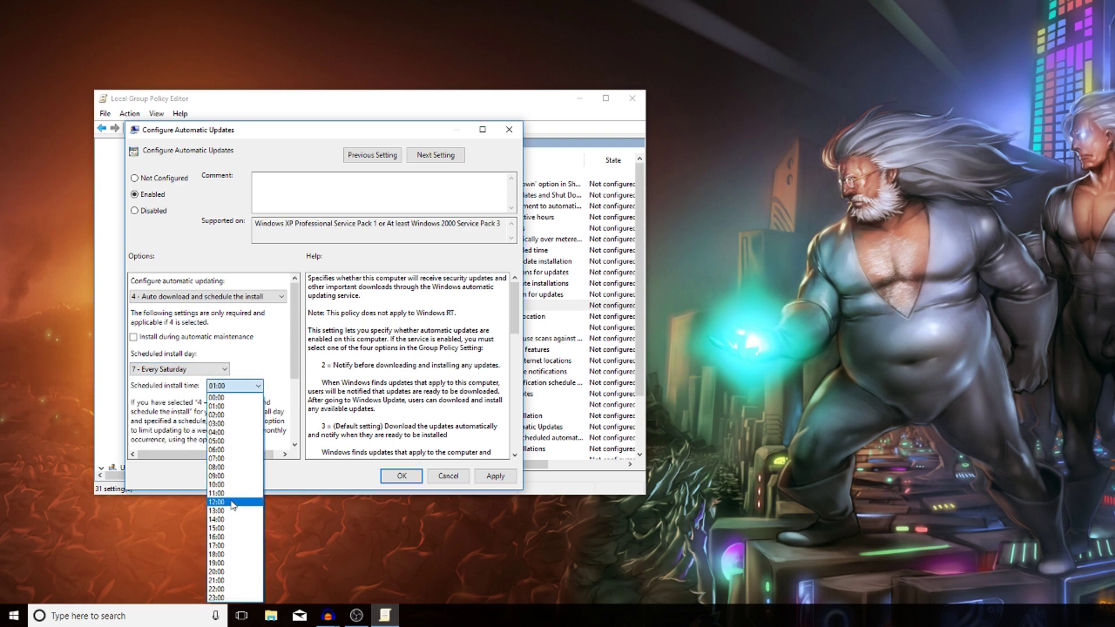
left_click(222, 398)
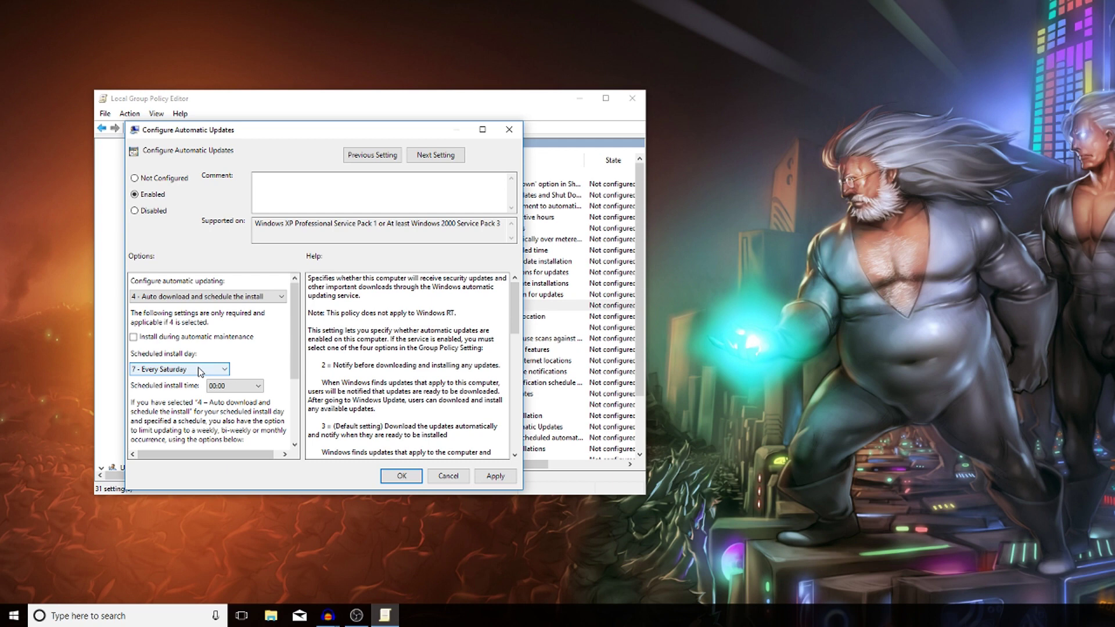
left_click(222, 387)
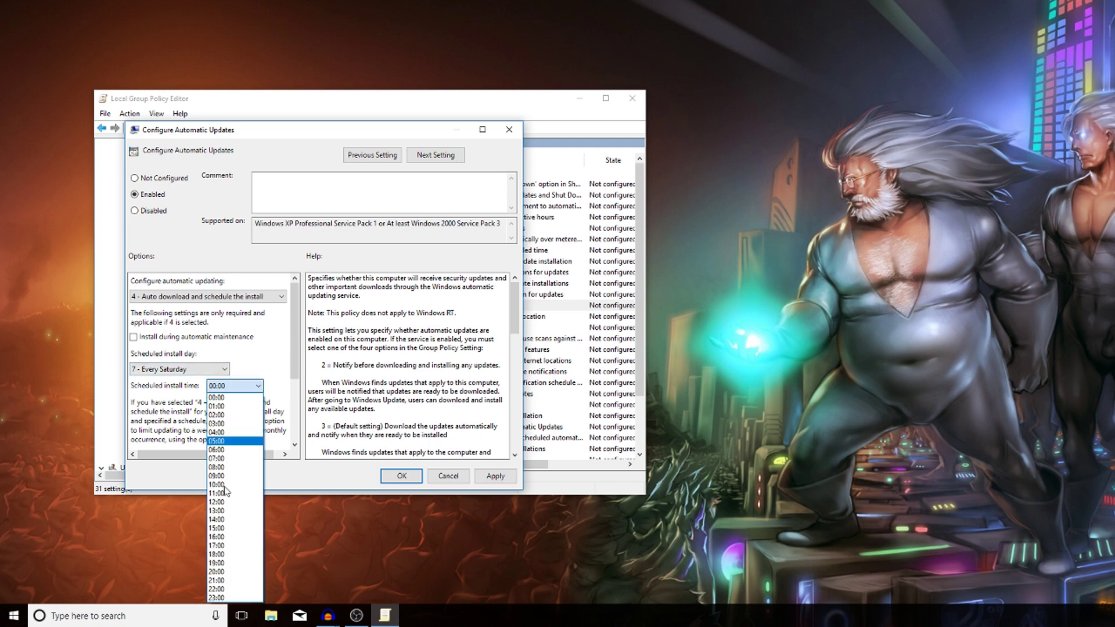
left_click(231, 598)
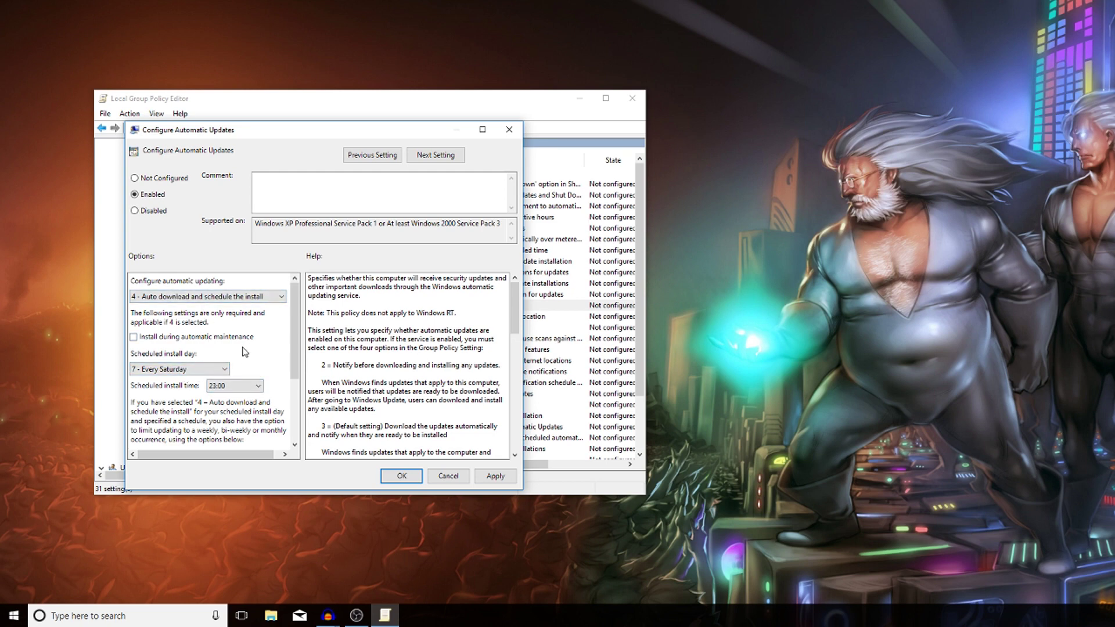
Set the automatic updating option to "2 - Notify for download and auto install".
left_click(210, 297)
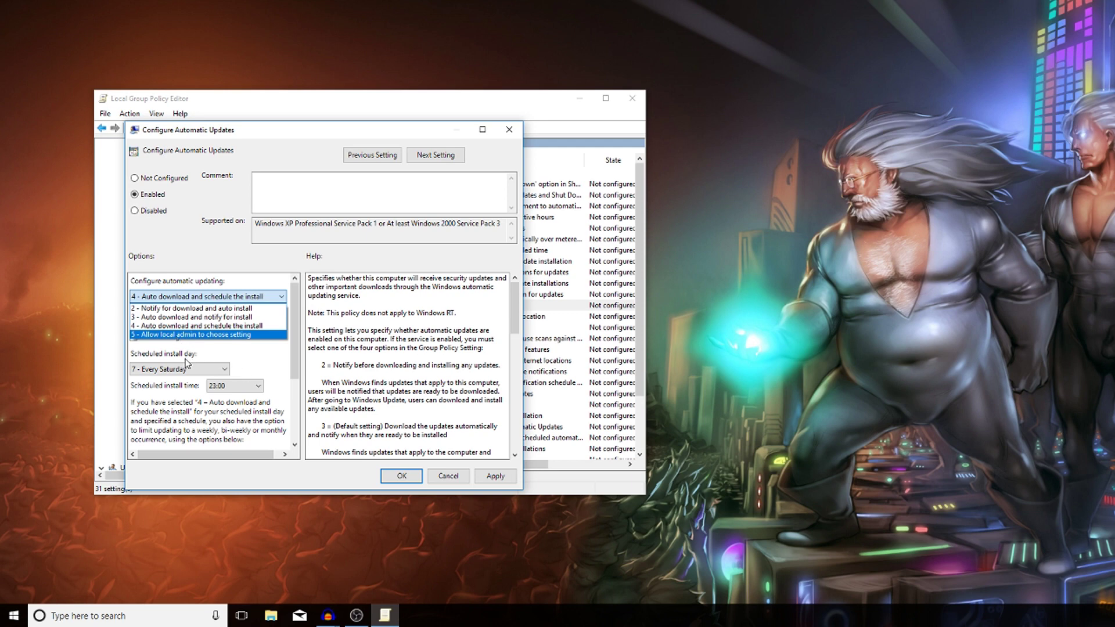
left_click(174, 311)
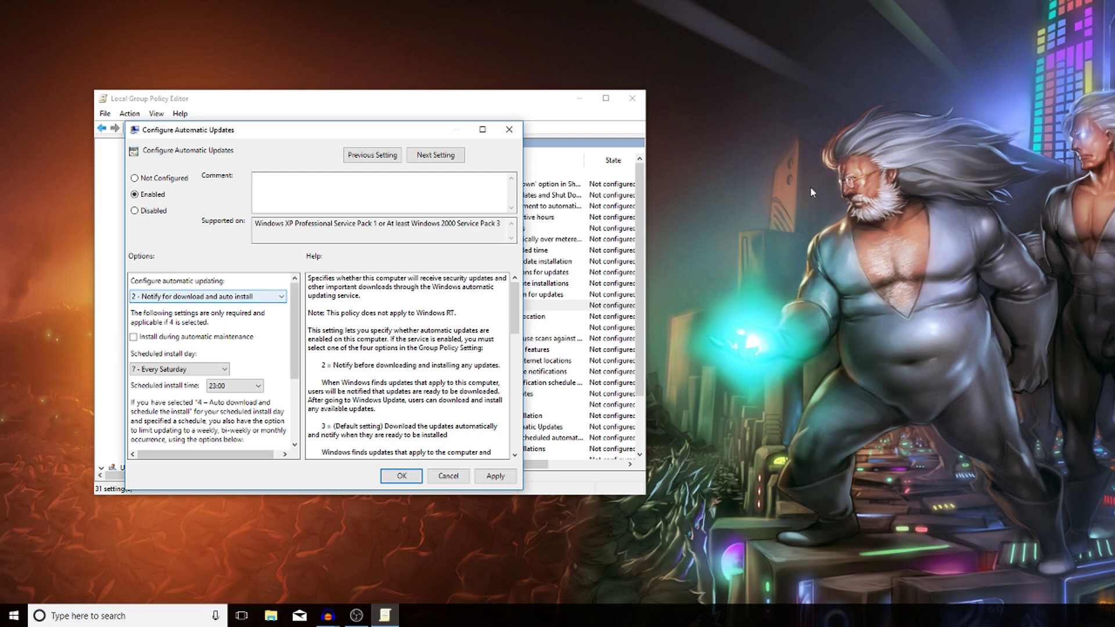
left_click_drag(226, 141, 336, 149)
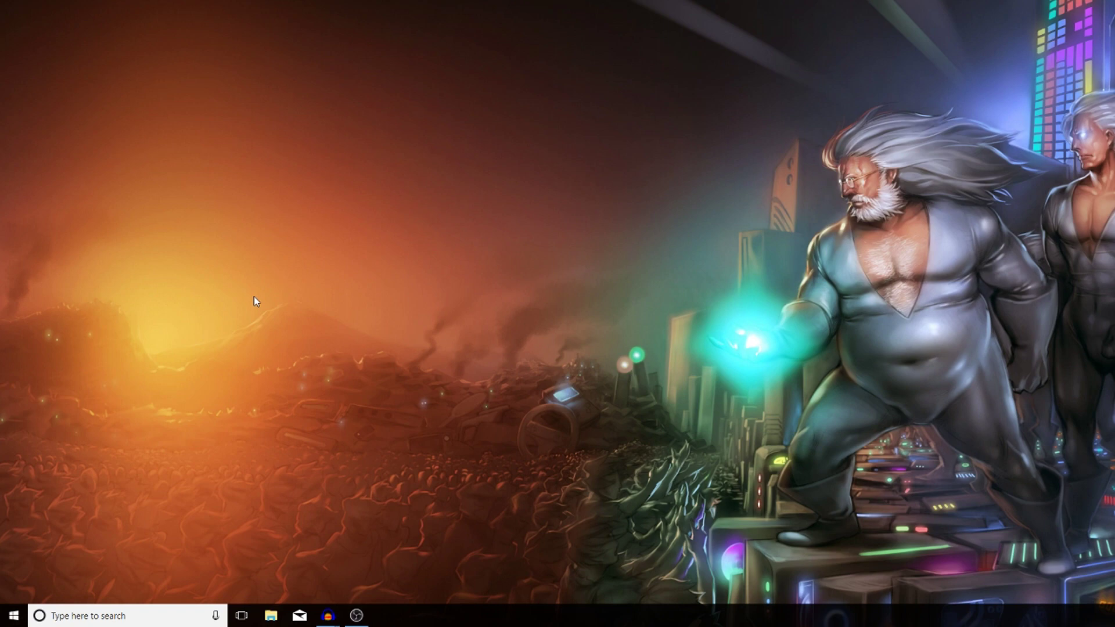
Launch the Registry Editor by running regedit.
key("super+r")
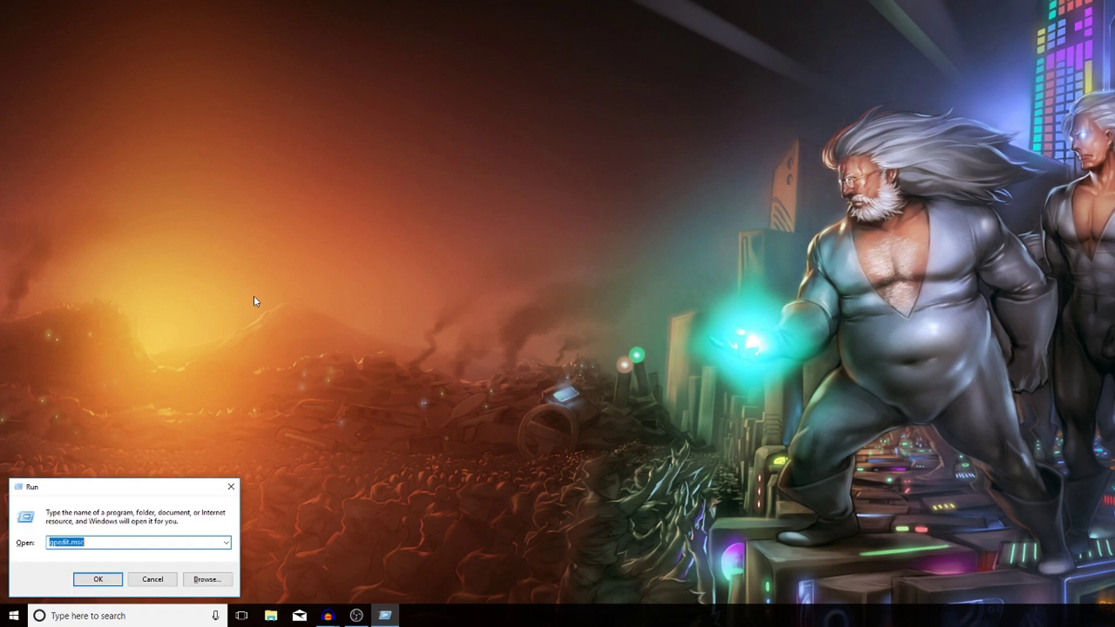
left_click(58, 618)
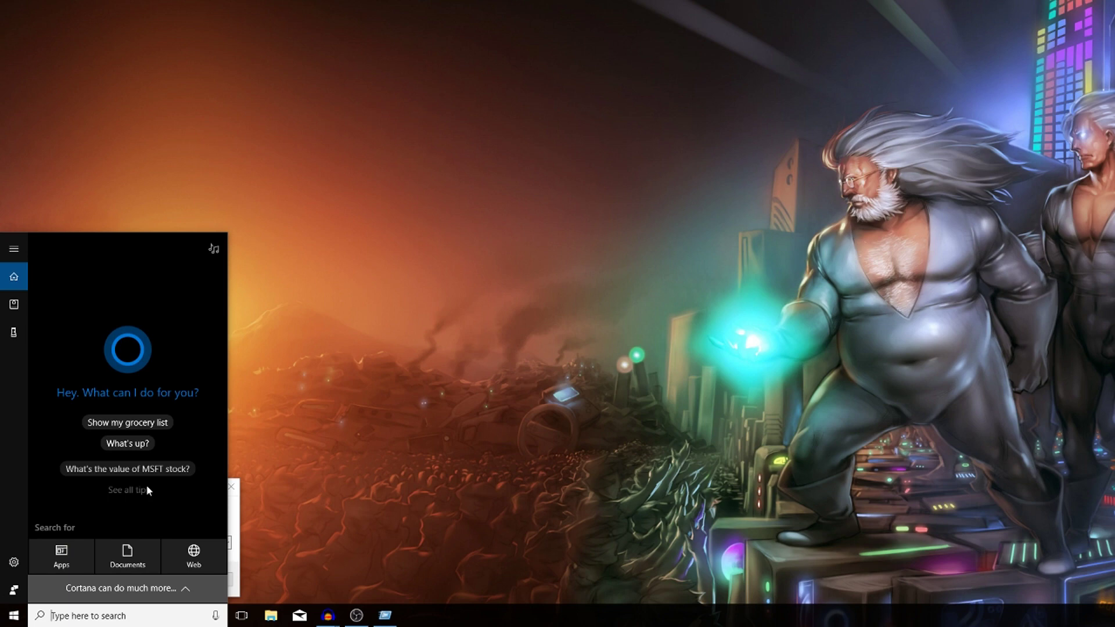
key("Escape")
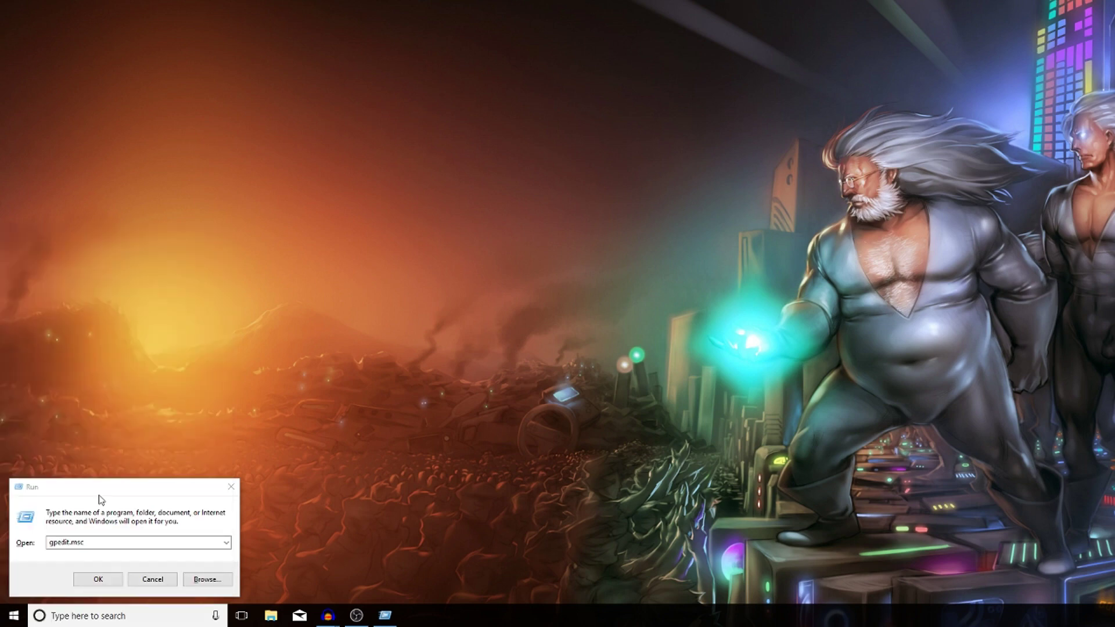
left_click_drag(102, 494, 129, 412)
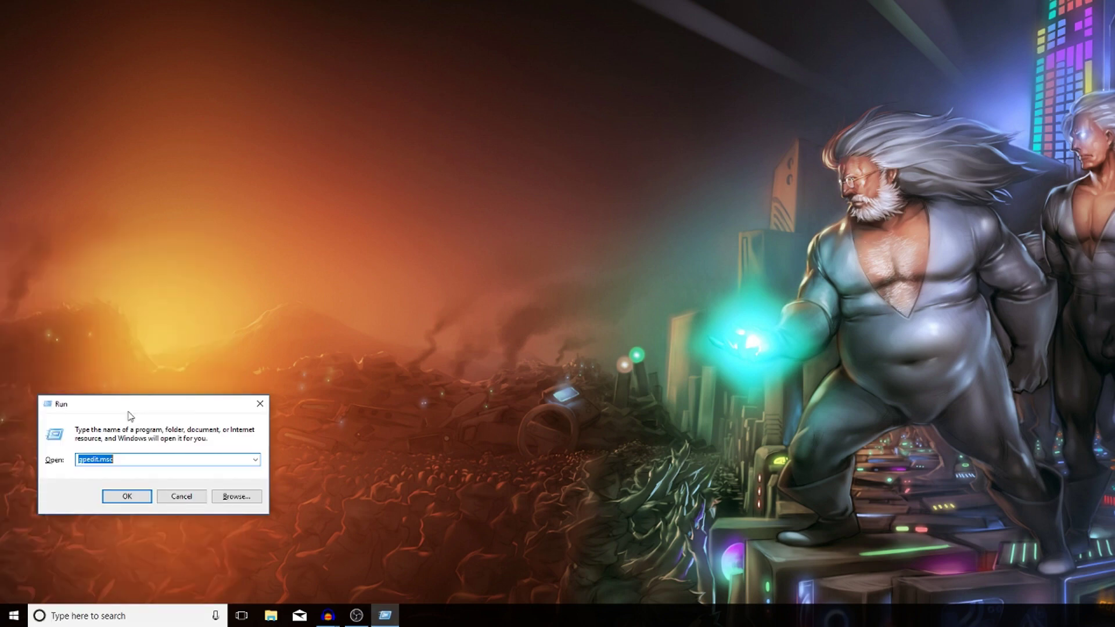
type("re")
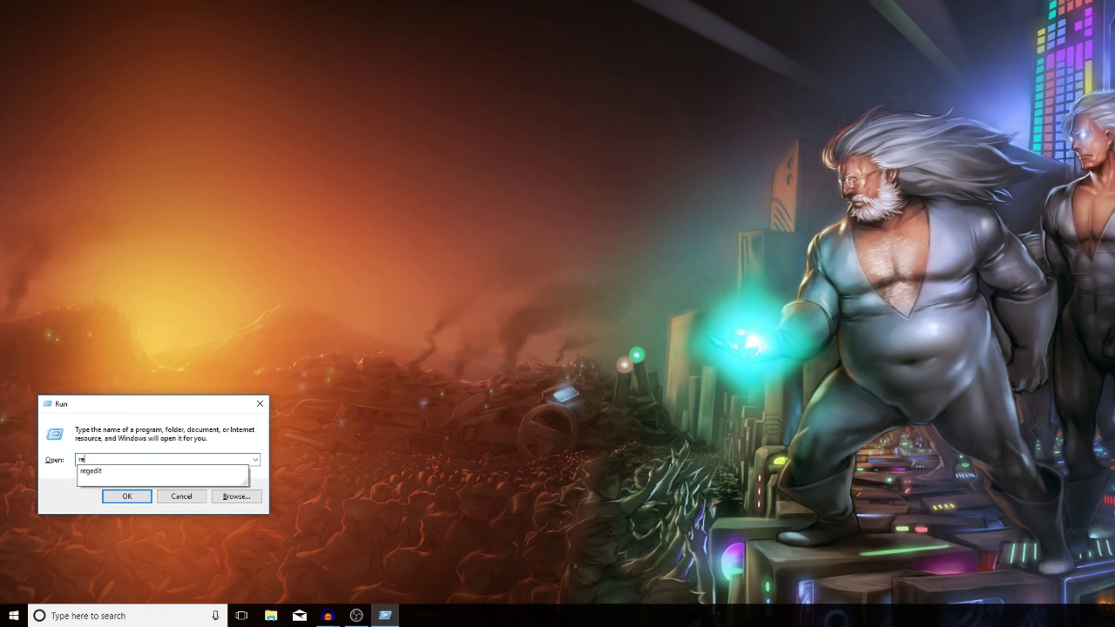
left_click(150, 471)
key("Return")
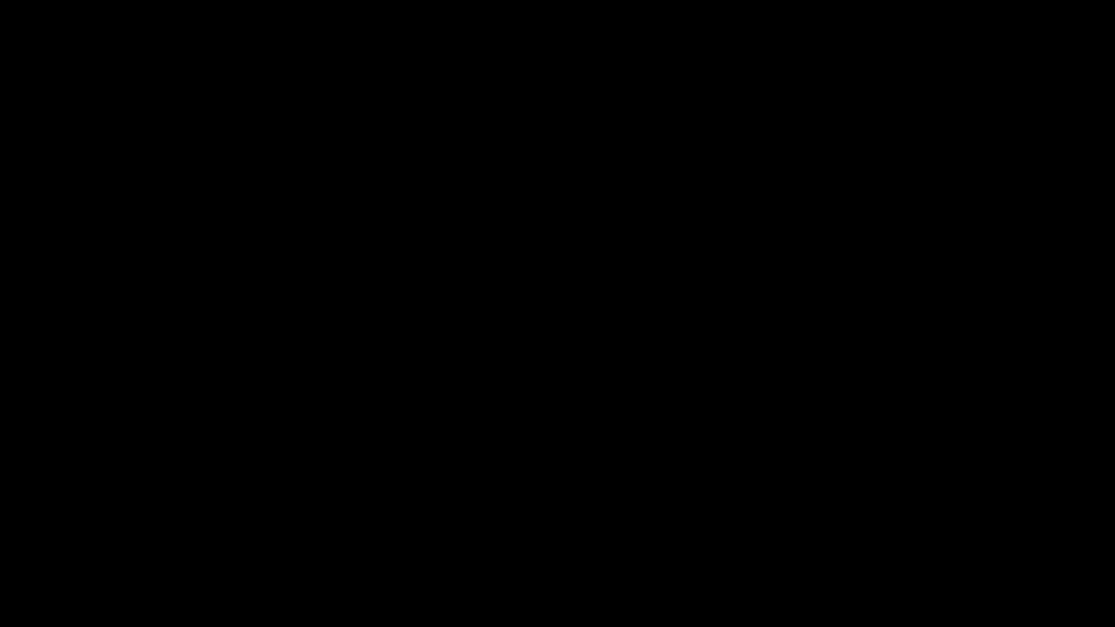
Allow the Registry Editor to run with elevated rights, and widen its window and the key tree.
key("alt+y")
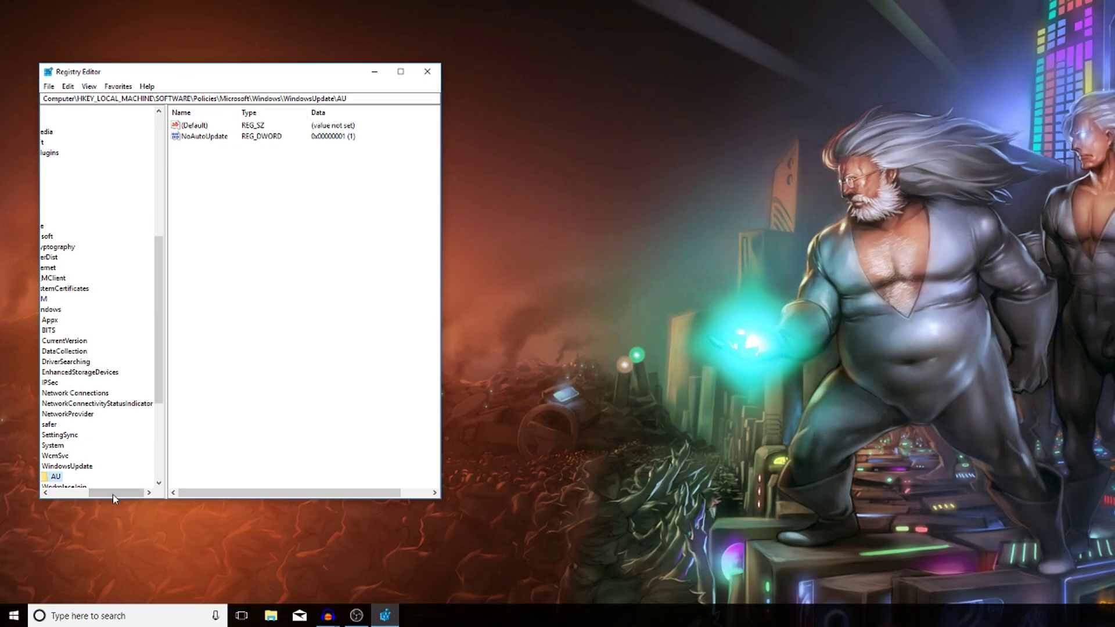
left_click_drag(116, 493, 78, 493)
scroll(120, 317, "up", 9)
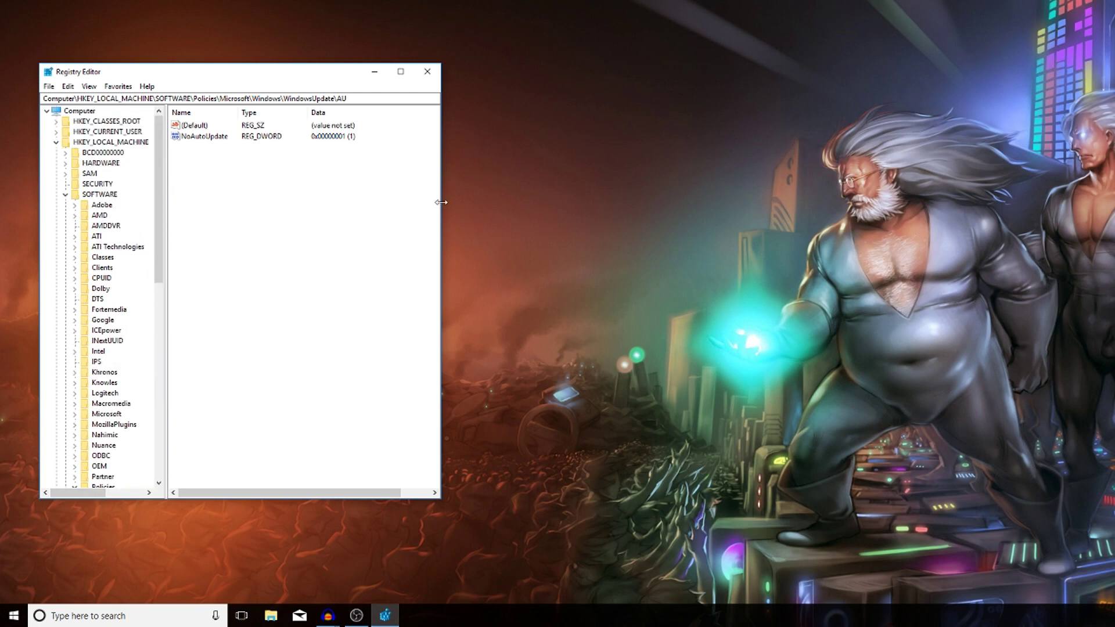
left_click_drag(441, 199, 493, 199)
left_click_drag(166, 206, 213, 206)
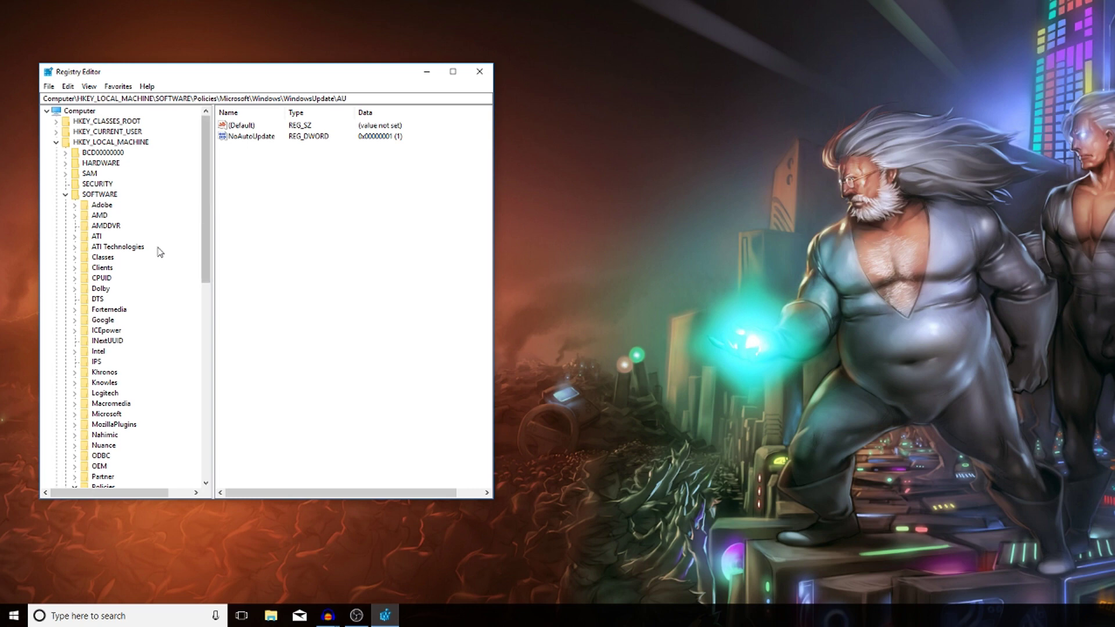
Browse to HKEY_LOCAL_MACHINE\SOFTWARE\Policies\Microsoft\Windows and view its WindowsUpdate key.
scroll(145, 300, "down", 2)
scroll(144, 299, "up", 2)
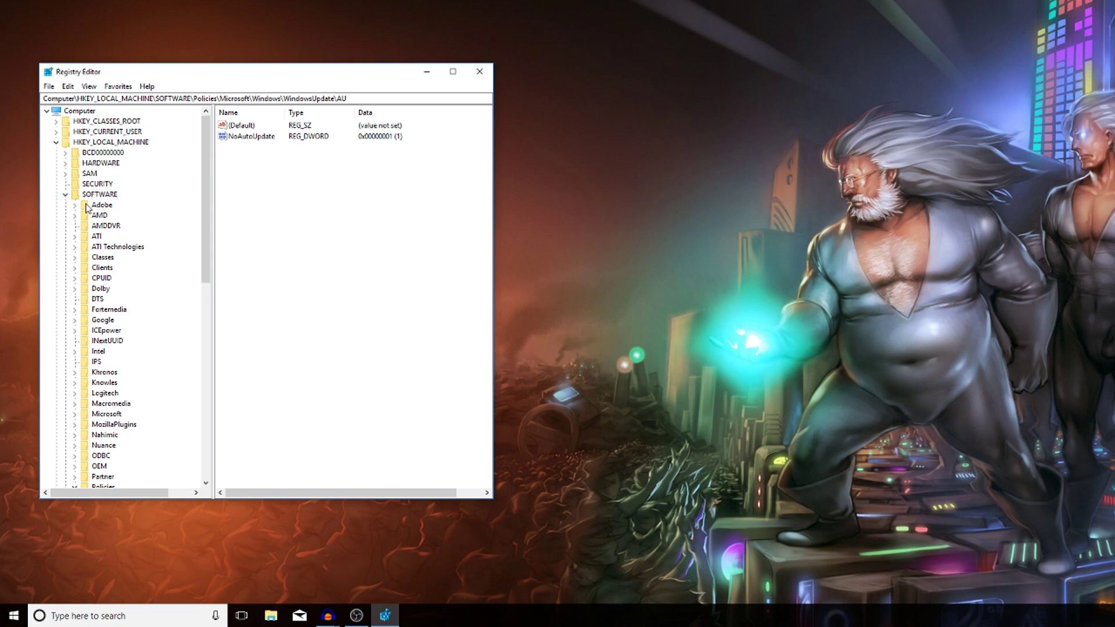
scroll(103, 201, "down", 4)
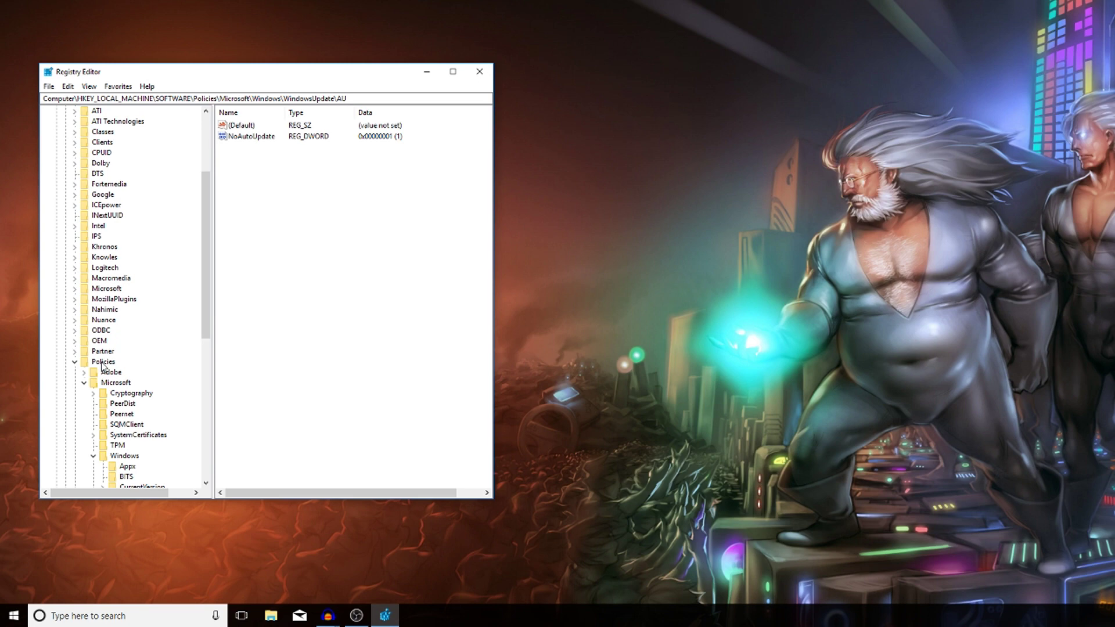
scroll(154, 430, "down", 5)
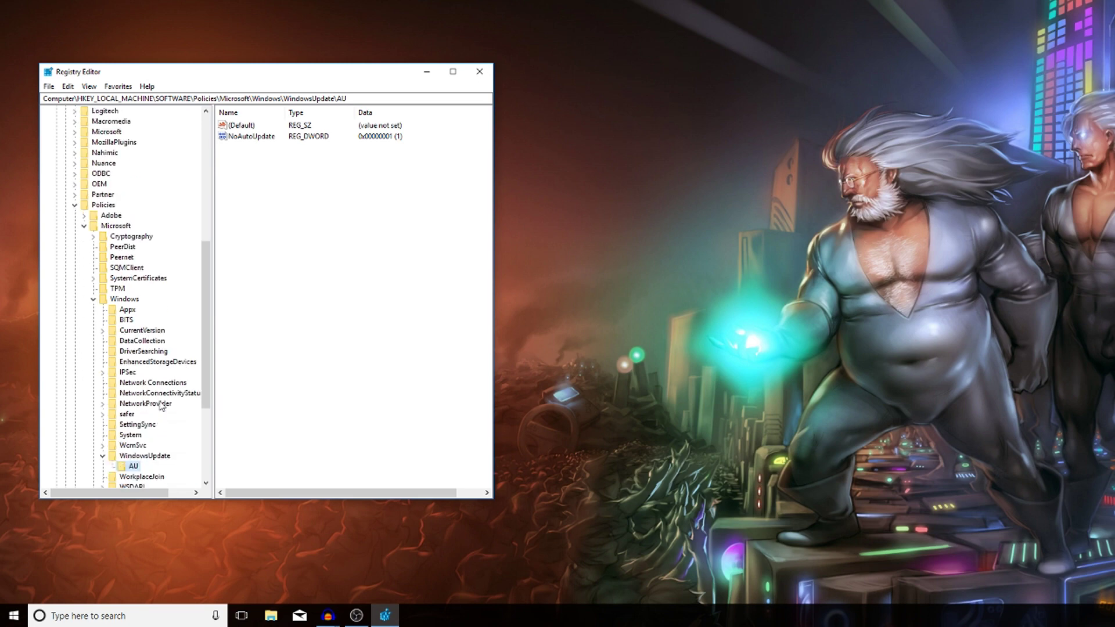
left_click(129, 300)
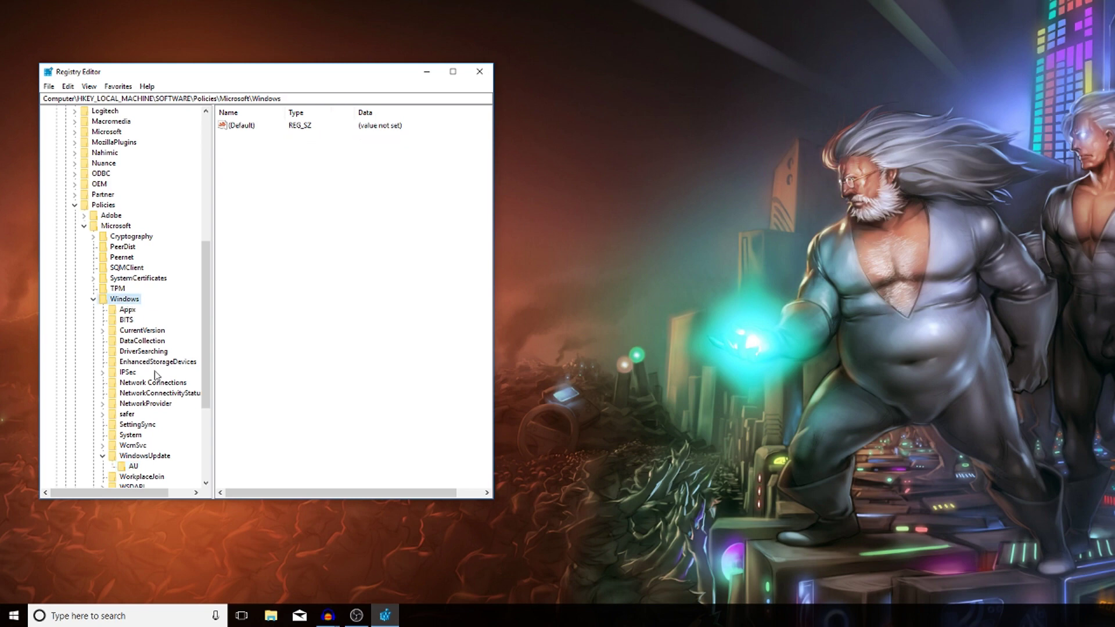
left_click(163, 457)
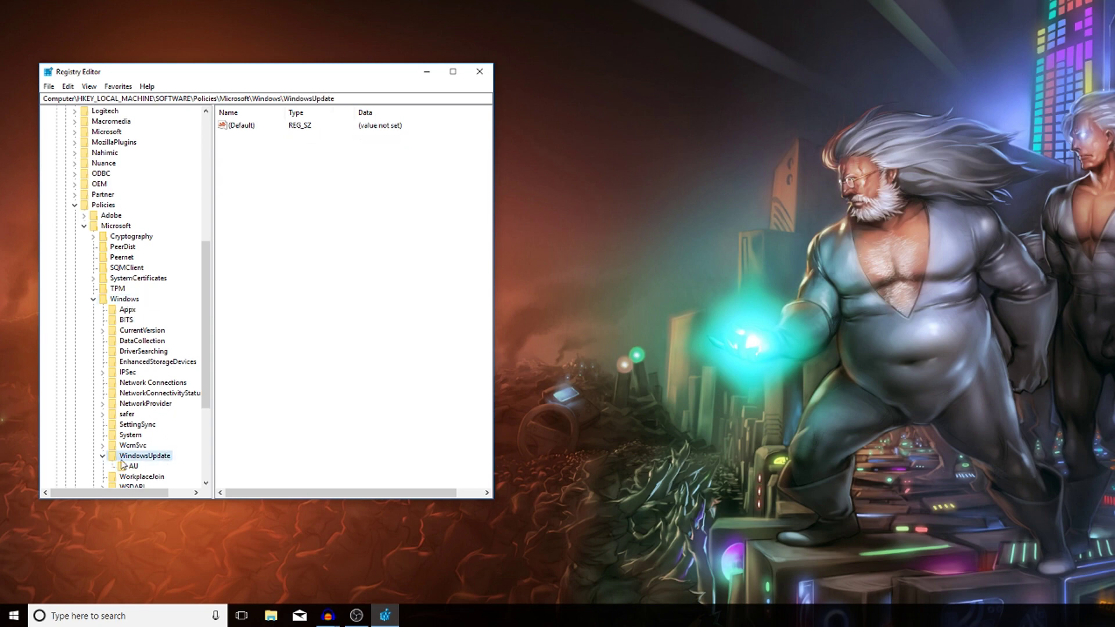
Try to create a new key named WindowsUpdate under the Policies\Microsoft\Windows key.
left_click(130, 299)
right_click(131, 302)
mouse_move(197, 318)
left_click(337, 324)
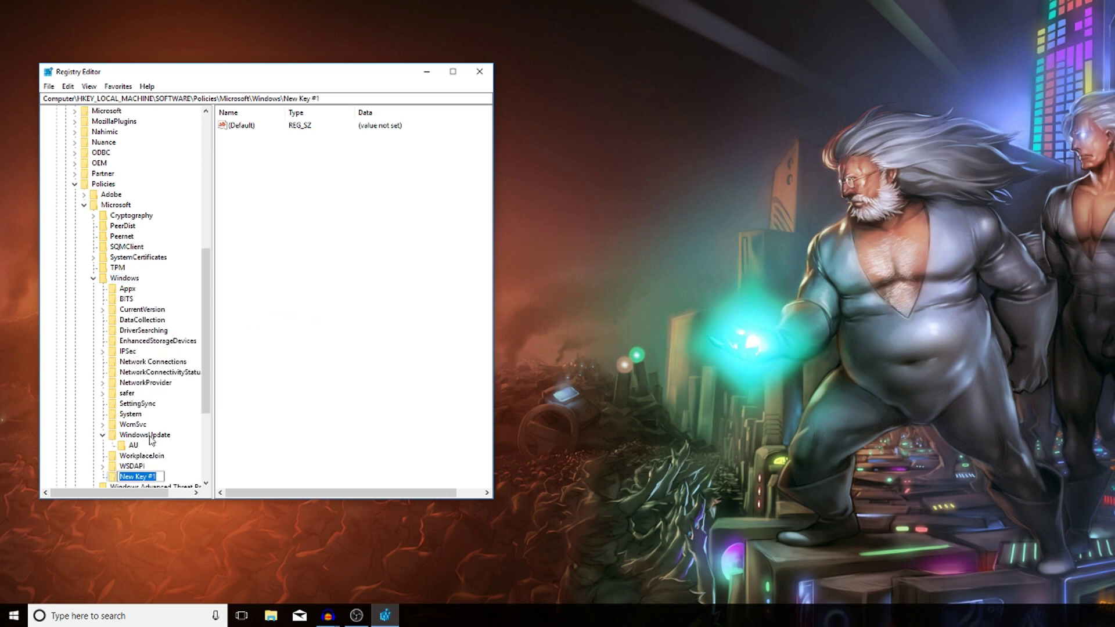
type("WindowsUpdate")
key("Return")
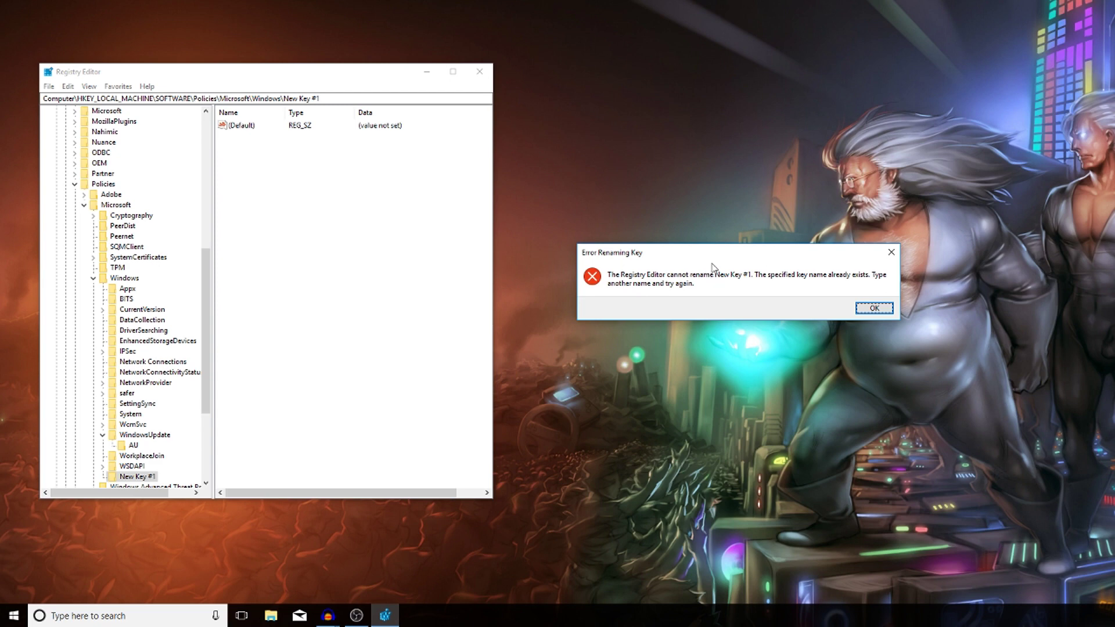
left_click_drag(662, 255, 322, 240)
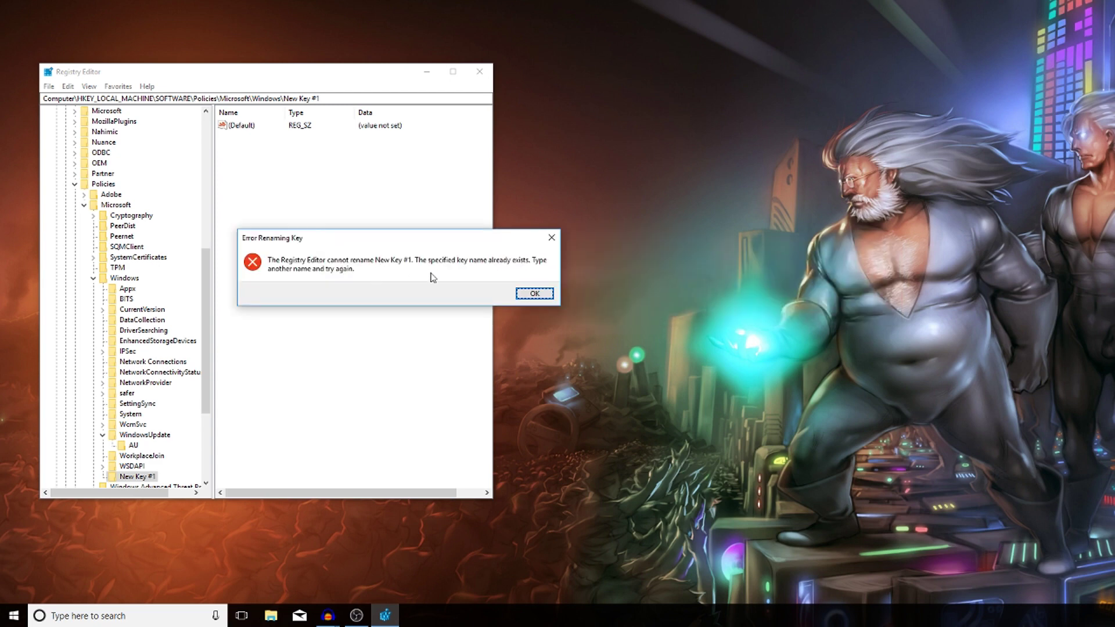
left_click(537, 295)
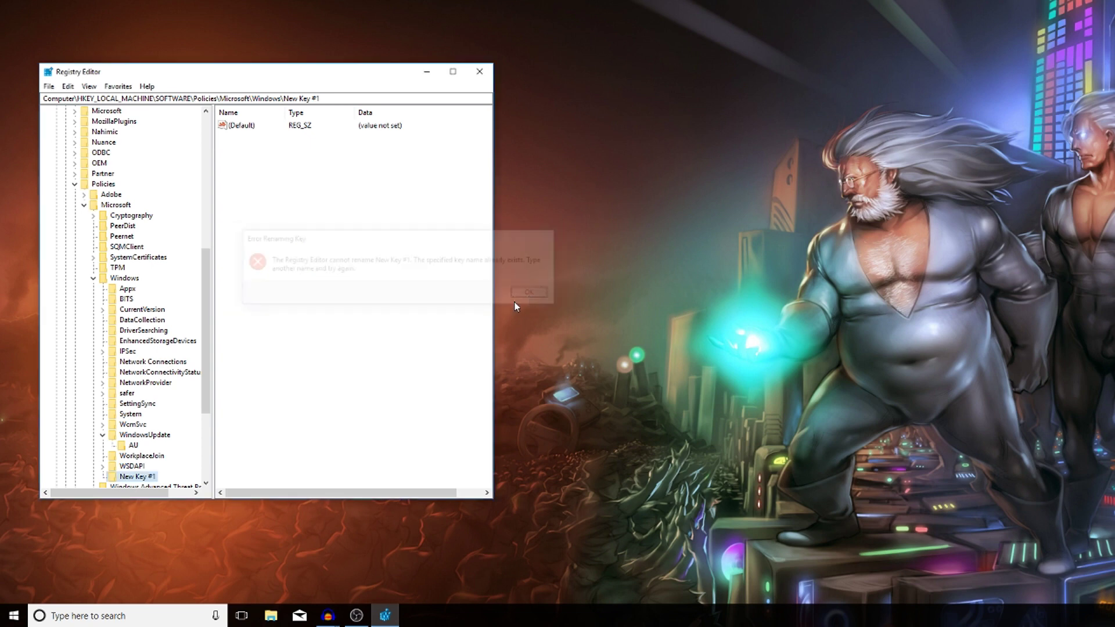
Delete the unnamed new key from under the Windows key.
right_click(143, 479)
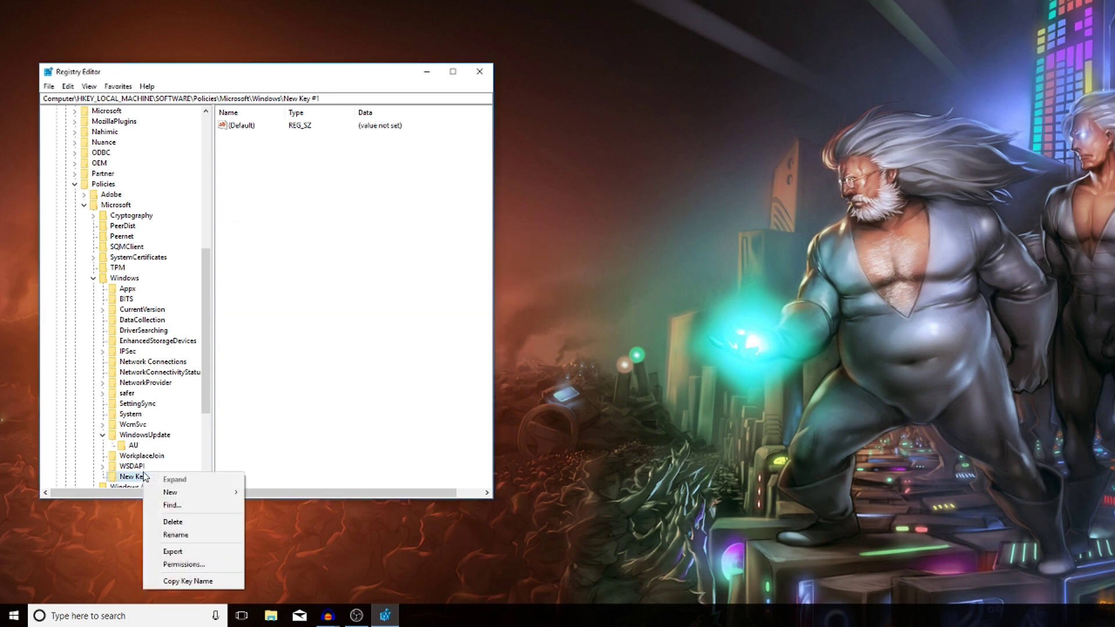
left_click(182, 525)
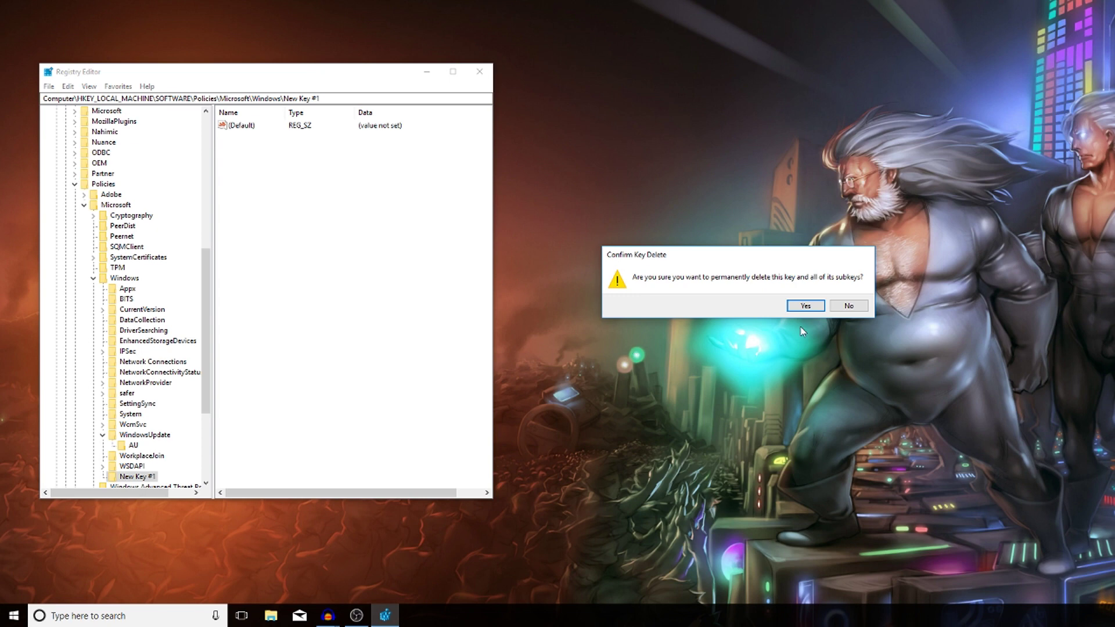
left_click(804, 306)
Examine the existing WindowsUpdate key and the values in its AU subkey.
left_click(164, 437)
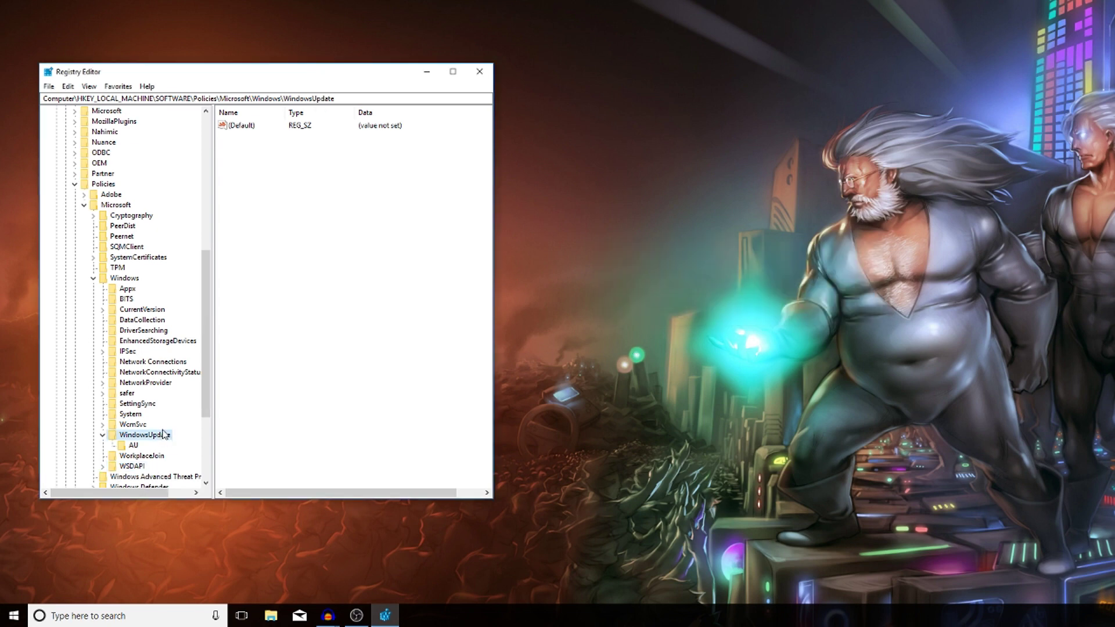
left_click(134, 445)
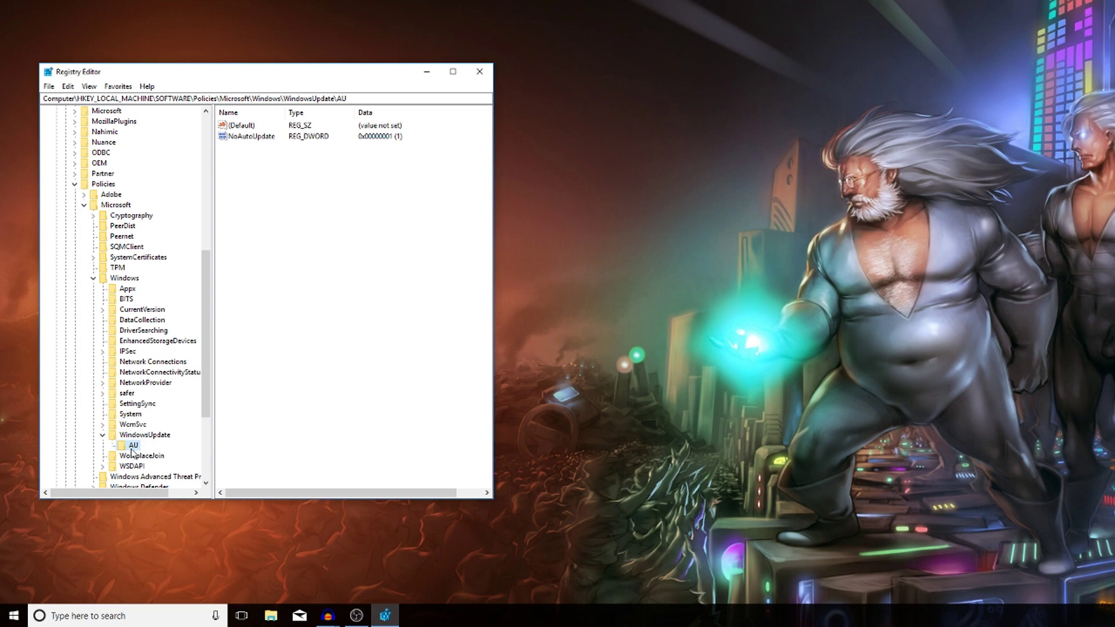
left_click(141, 436)
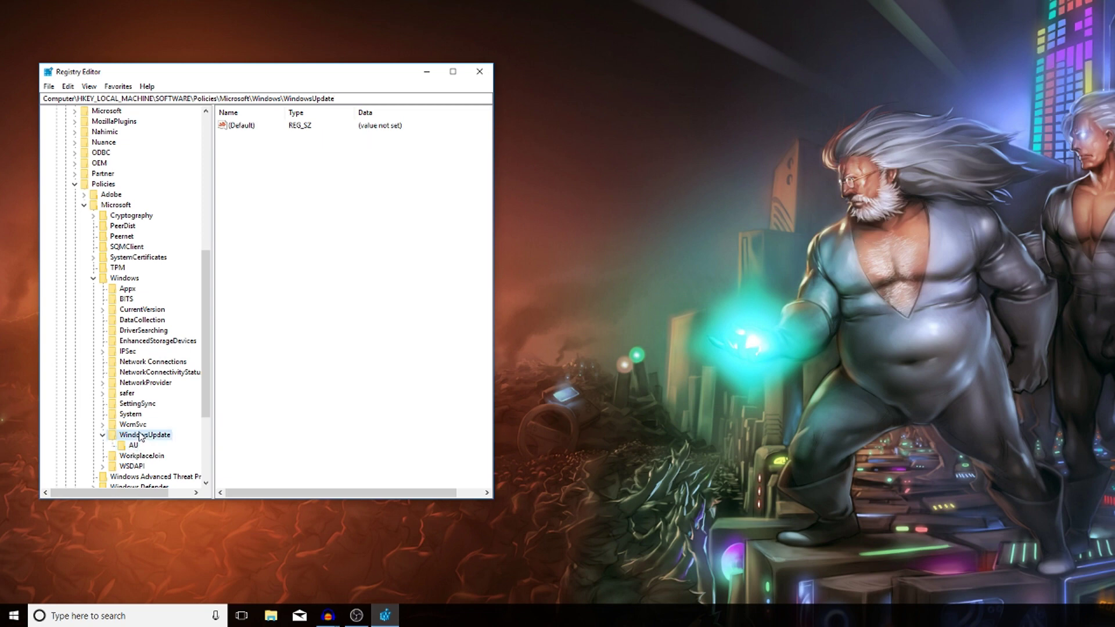
Try to create a subkey named AU under the WindowsUpdate key, and delete the leftover new key.
right_click(140, 437)
key("Escape")
right_click(135, 440)
mouse_move(187, 459)
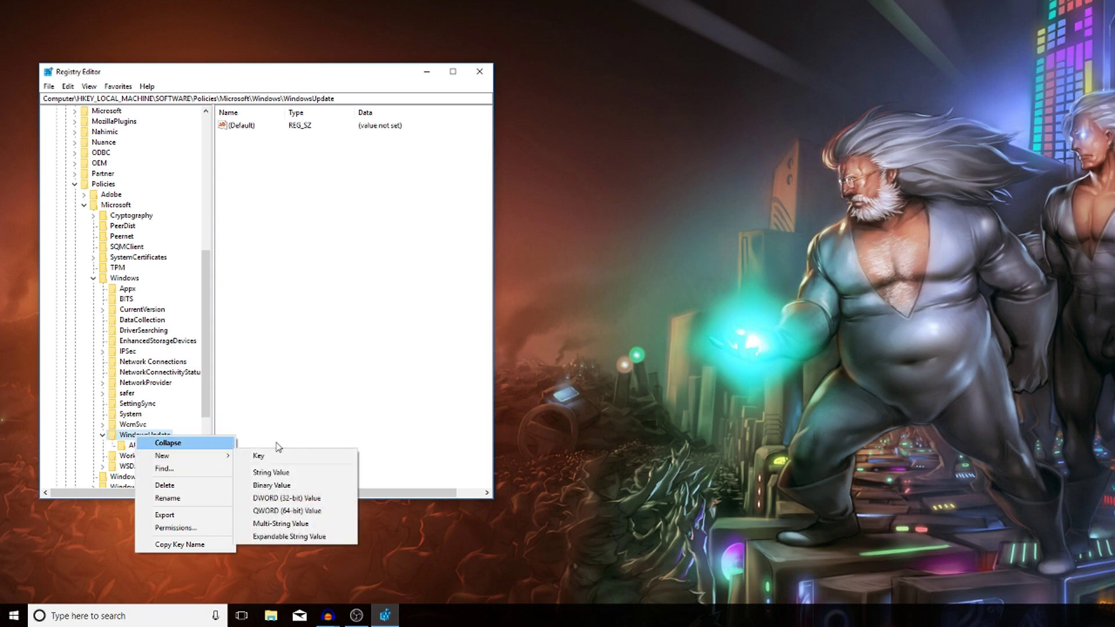
left_click(277, 459)
type("AU")
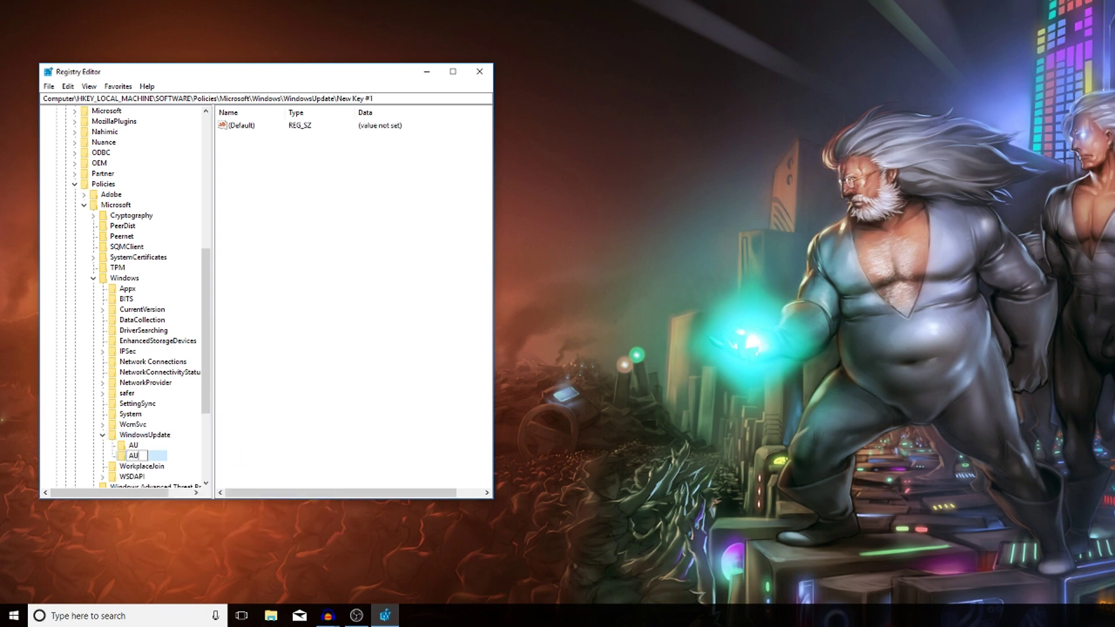
key("Return")
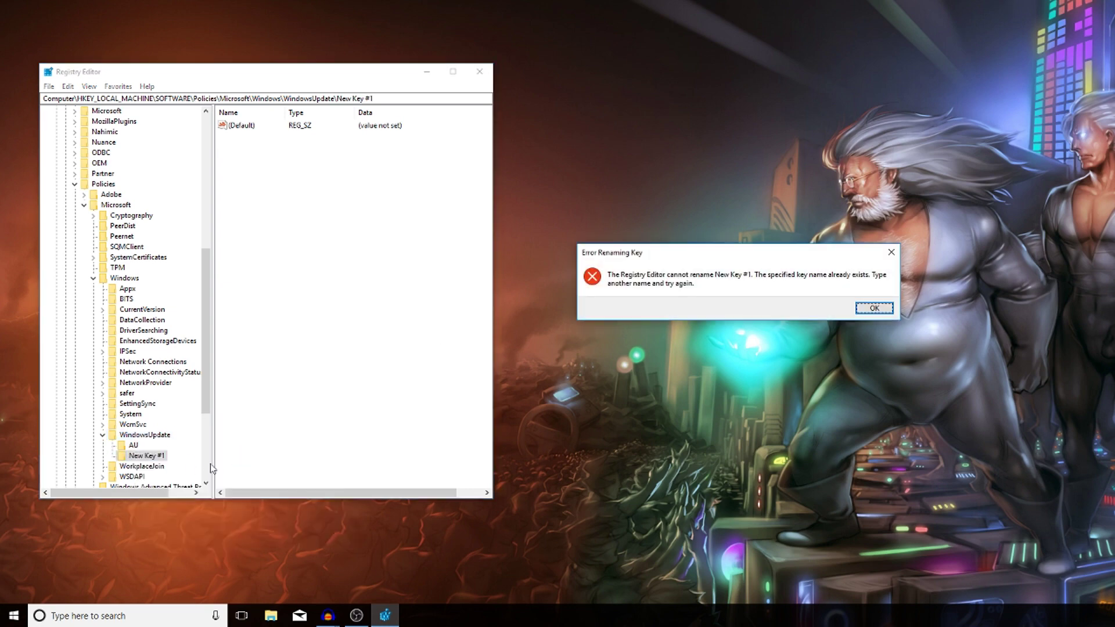
left_click(892, 309)
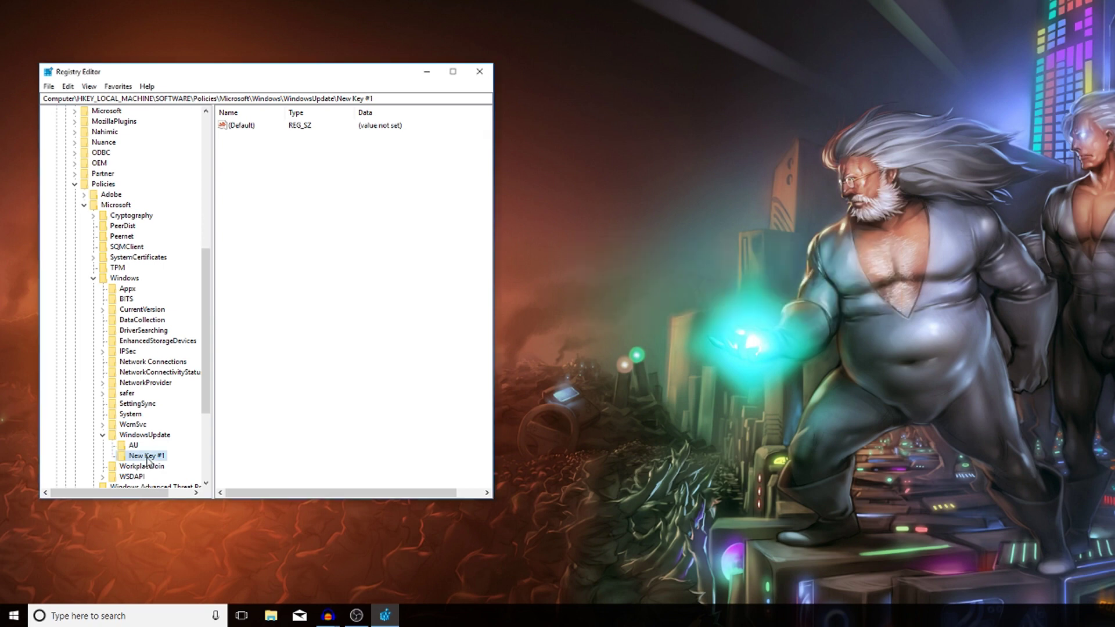
key("Delete")
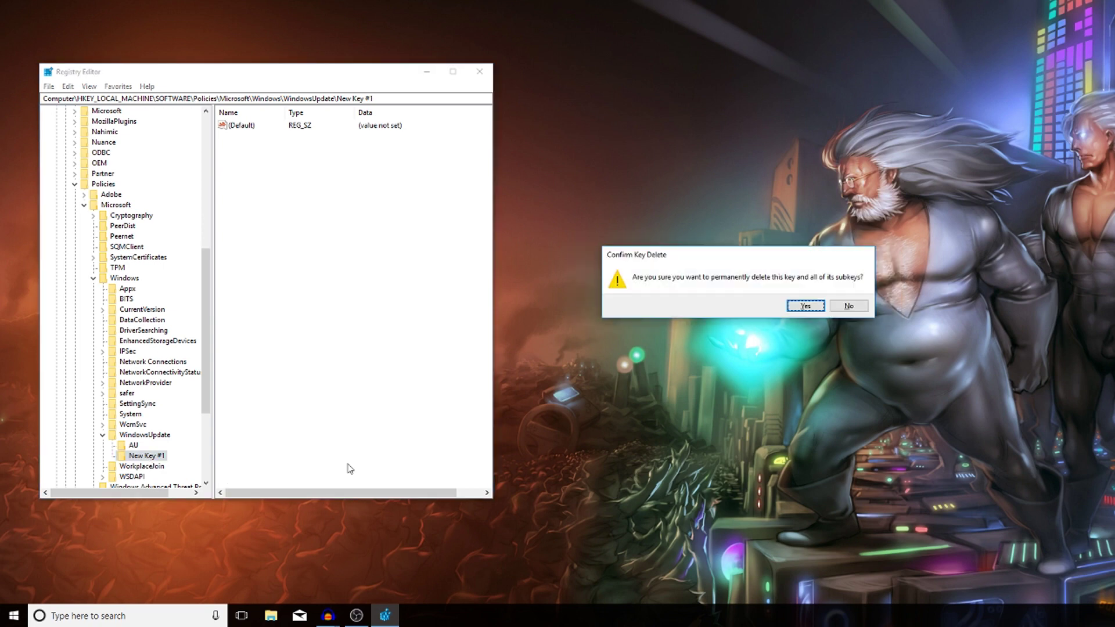
left_click(805, 306)
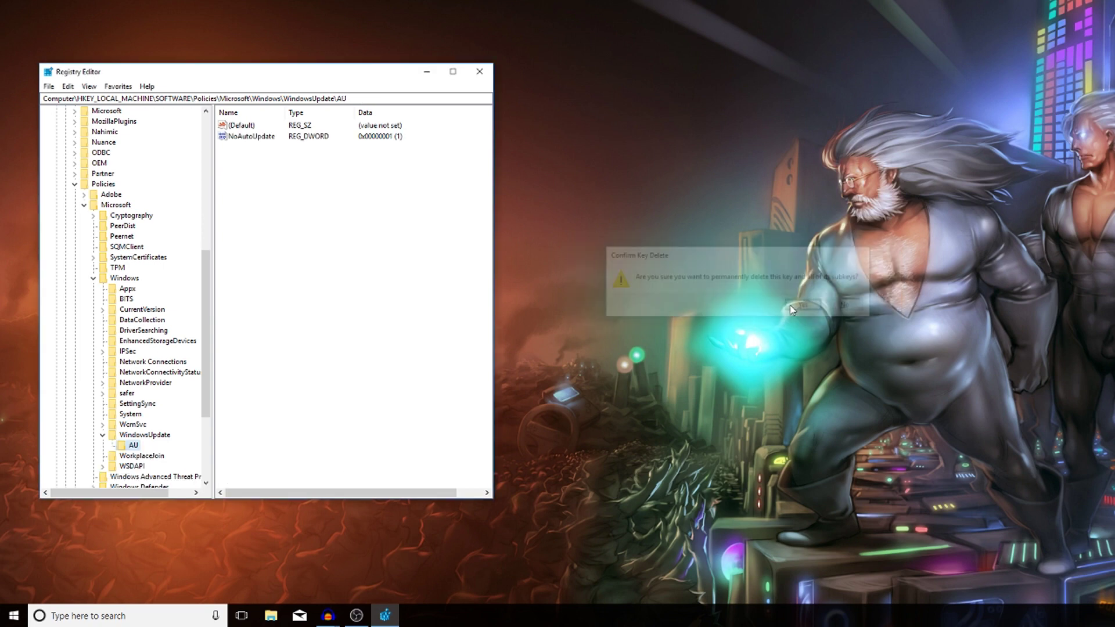
Try to add a DWORD (32-bit) value named NoAutoUpdate to the AU key.
left_click(240, 127)
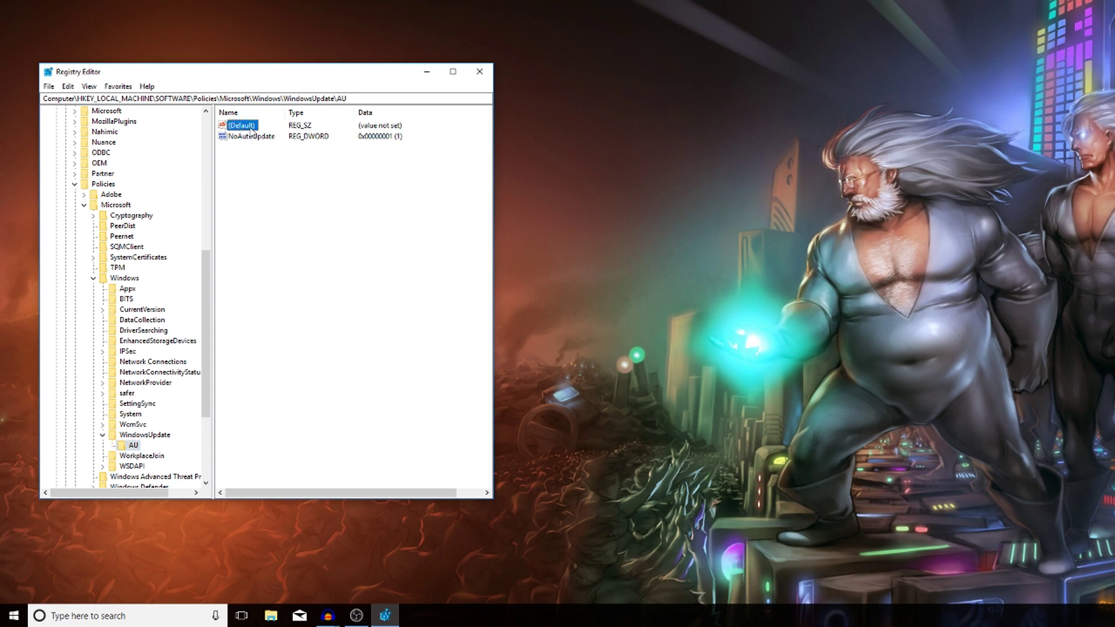
left_click(246, 164)
right_click(246, 155)
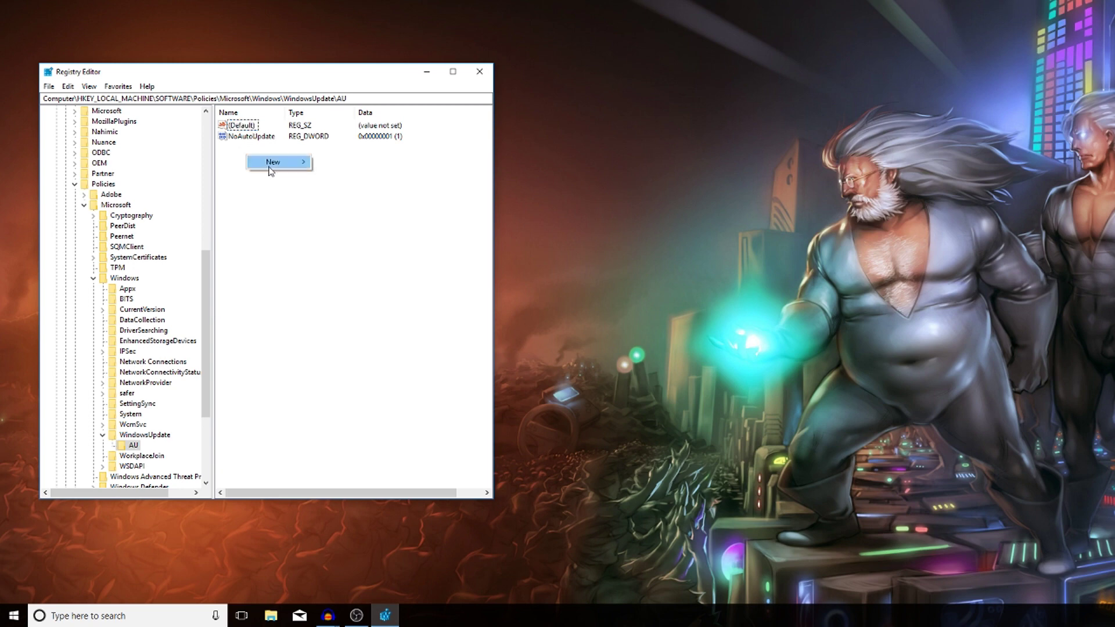
mouse_move(271, 168)
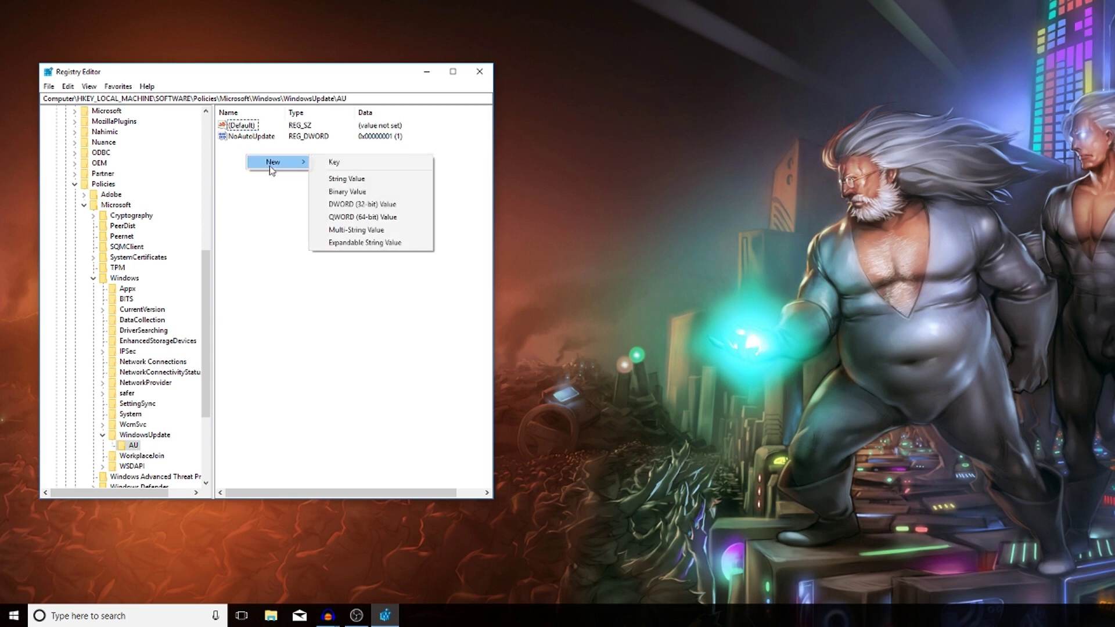
left_click(398, 206)
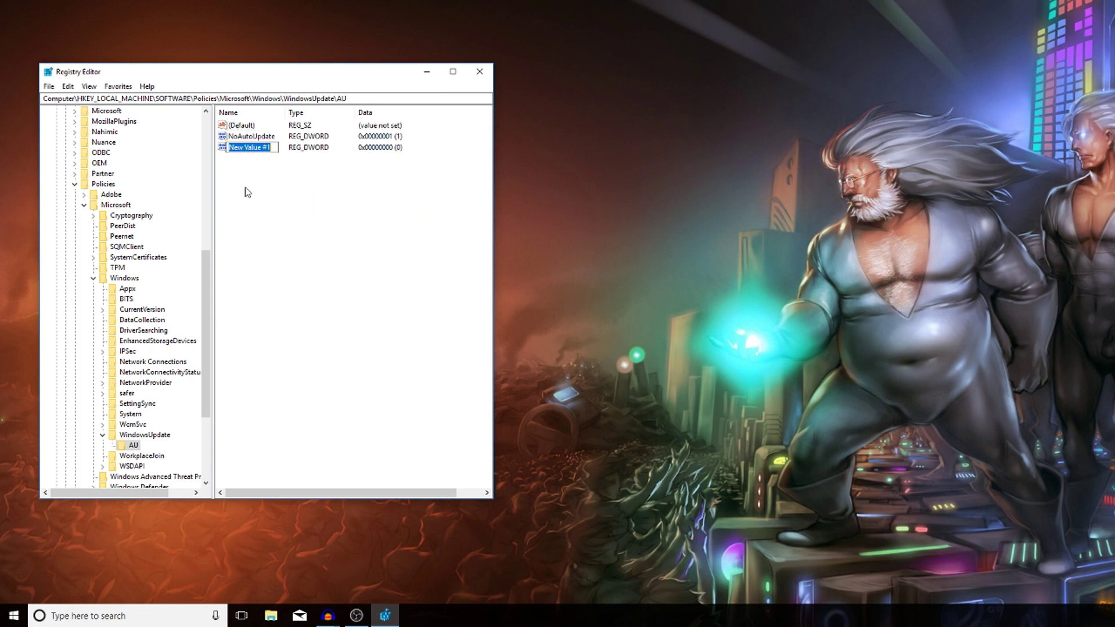
type("NoAutoUpdate")
key("Return")
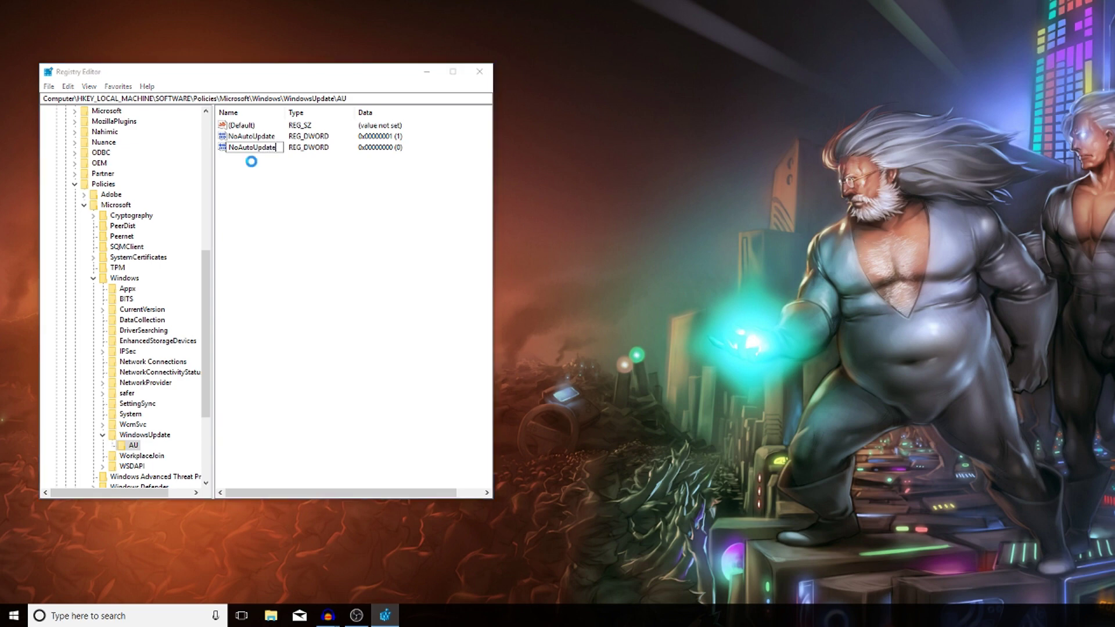
left_click_drag(675, 255, 362, 216)
left_click(561, 268)
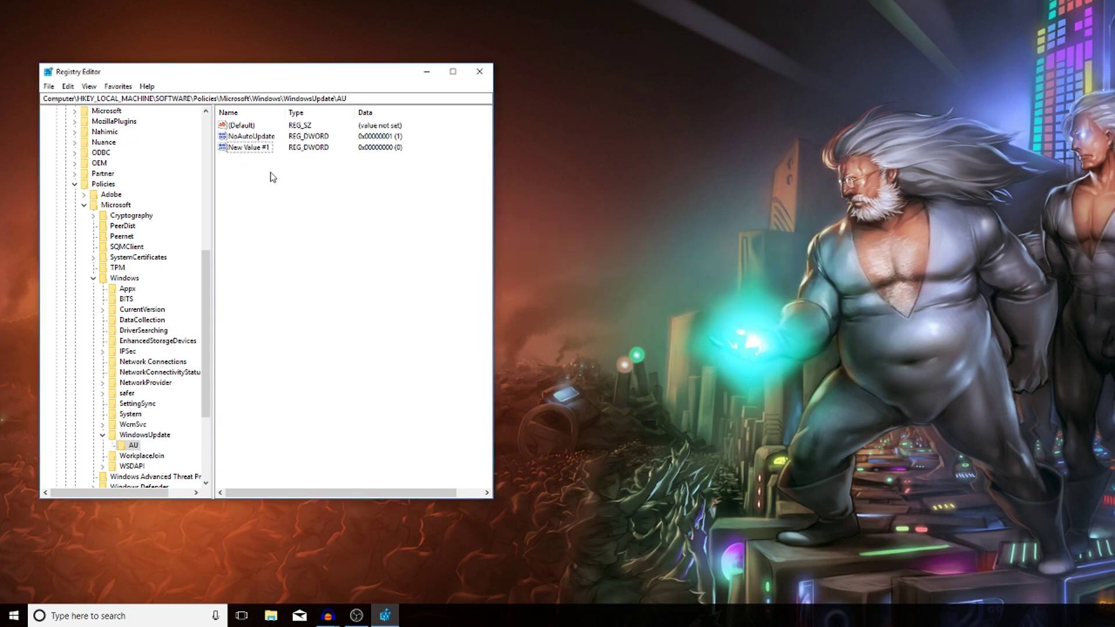
Set the value data of the new DWORD in the AU key to 1.
left_click(245, 148)
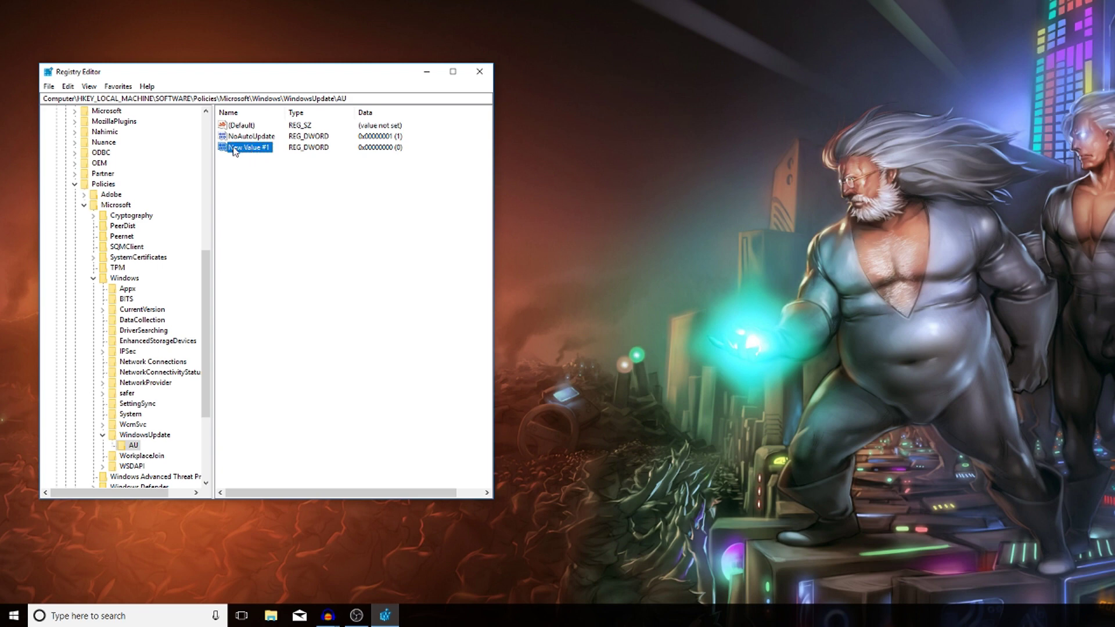
double_click(239, 150)
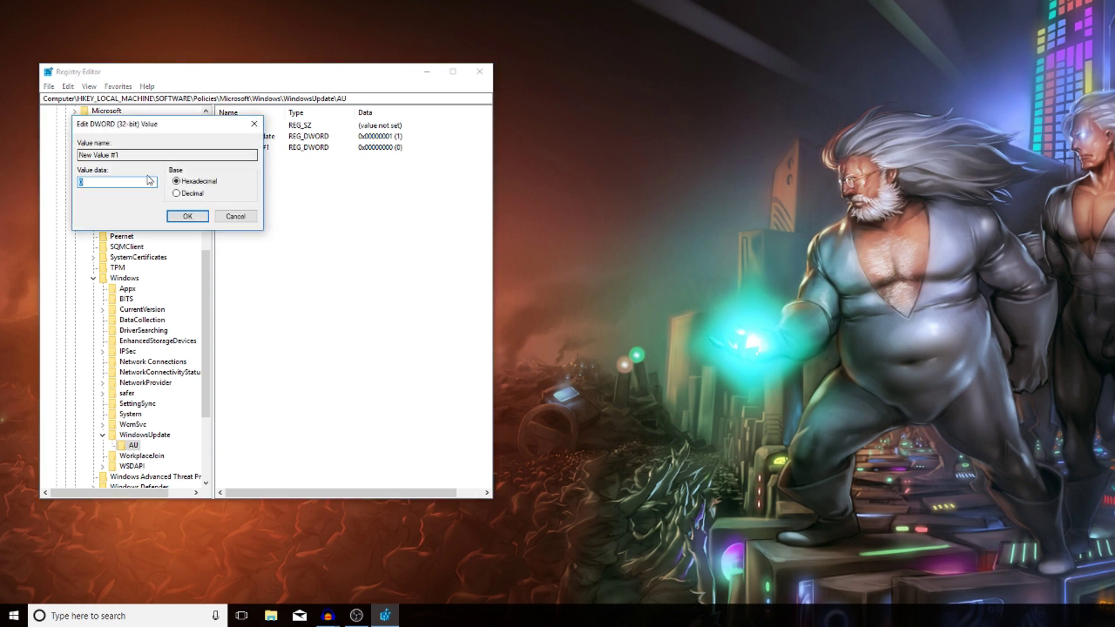
type("1")
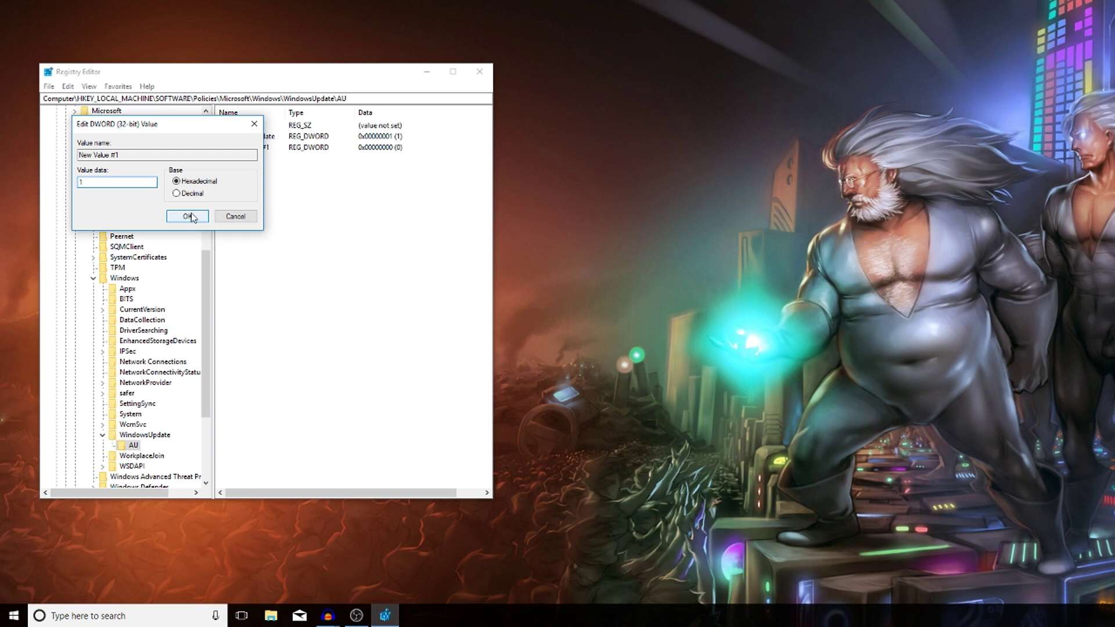
left_click(187, 216)
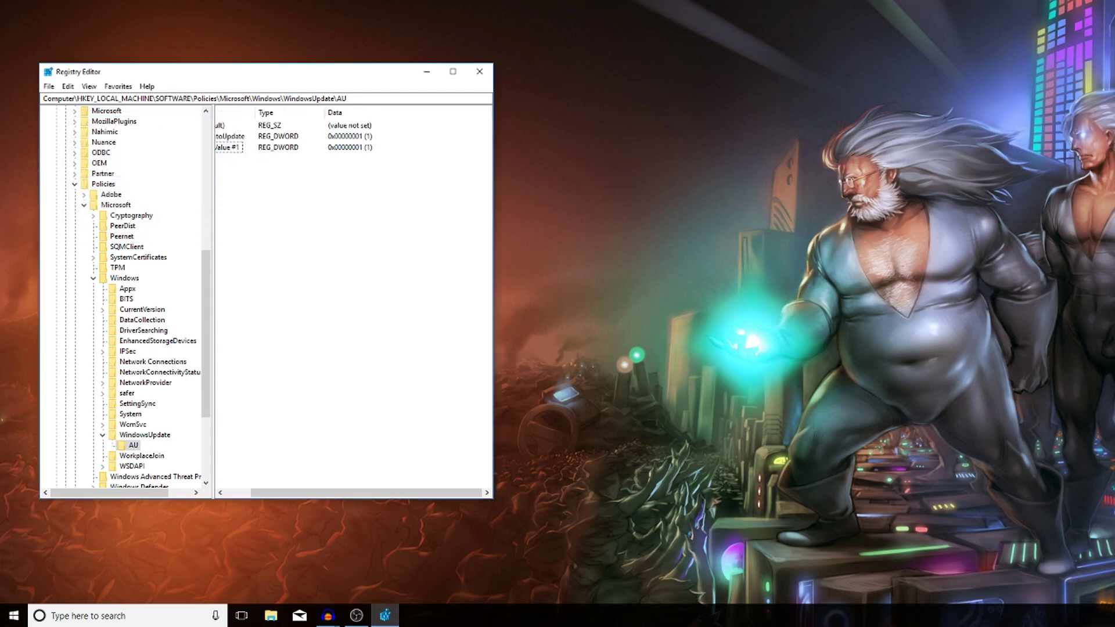
left_click_drag(293, 493, 268, 493)
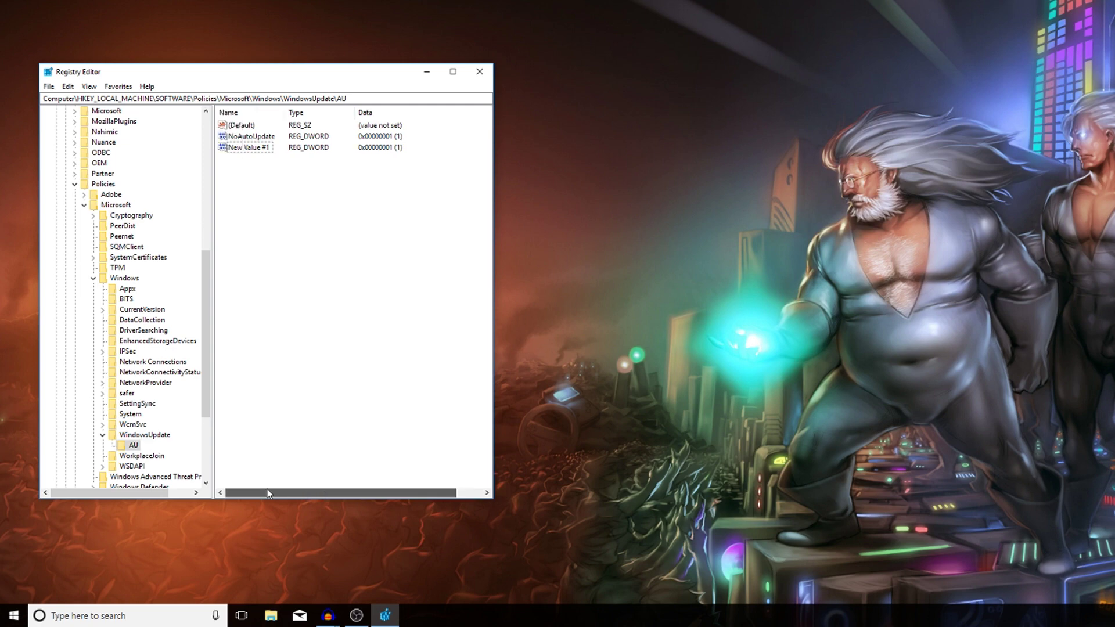
Delete the extra new DWORD from the AU key, keeping the original NoAutoUpdate value.
left_click(264, 146)
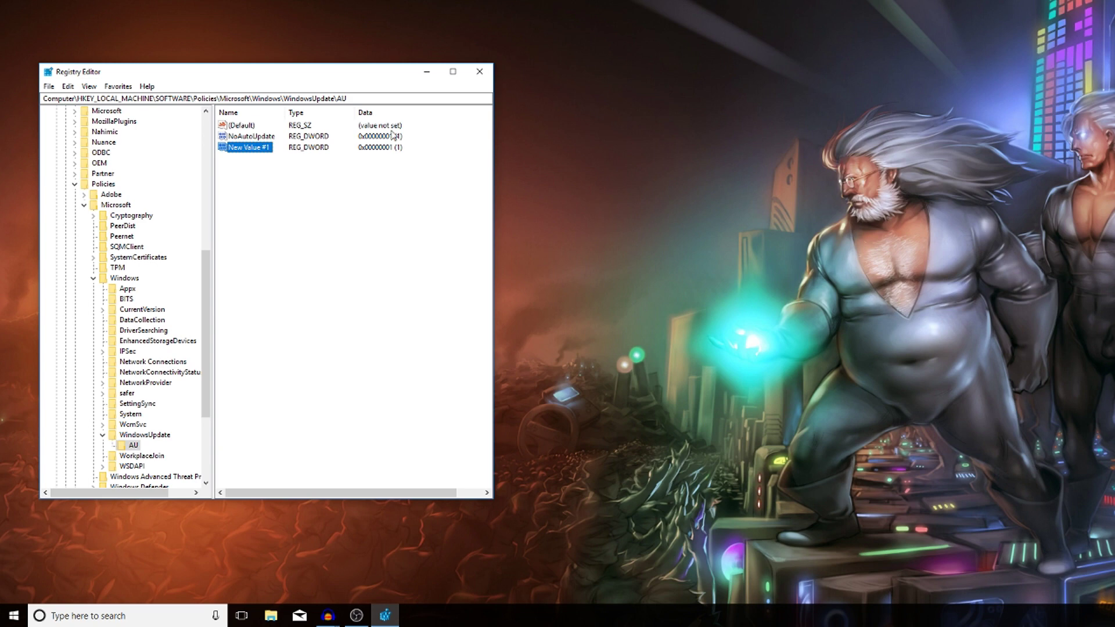
right_click(239, 150)
left_click(272, 186)
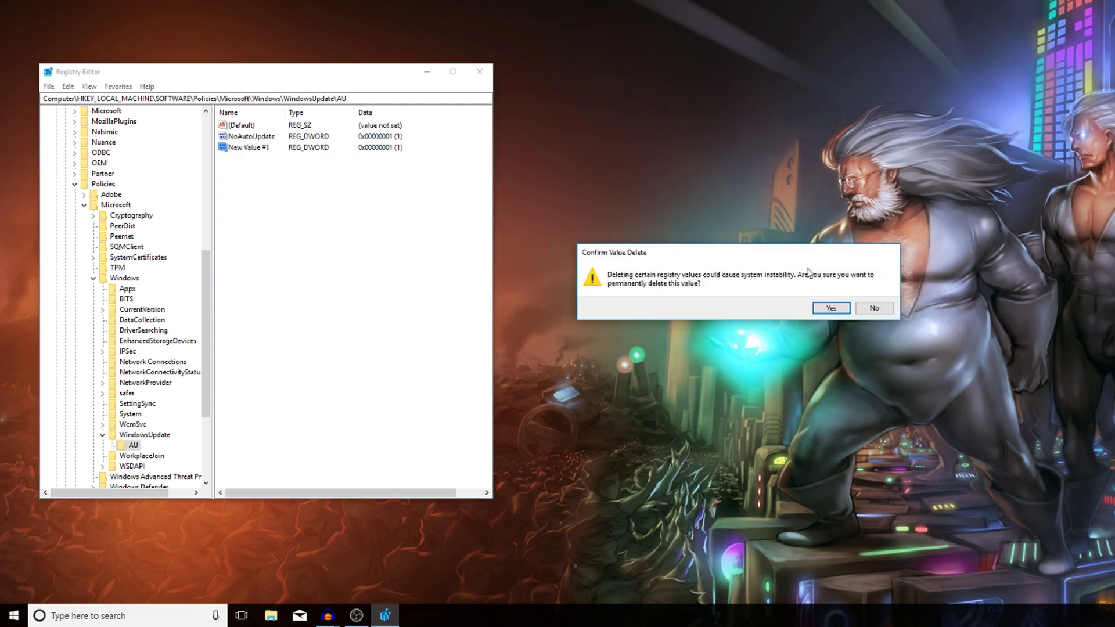
key("Return")
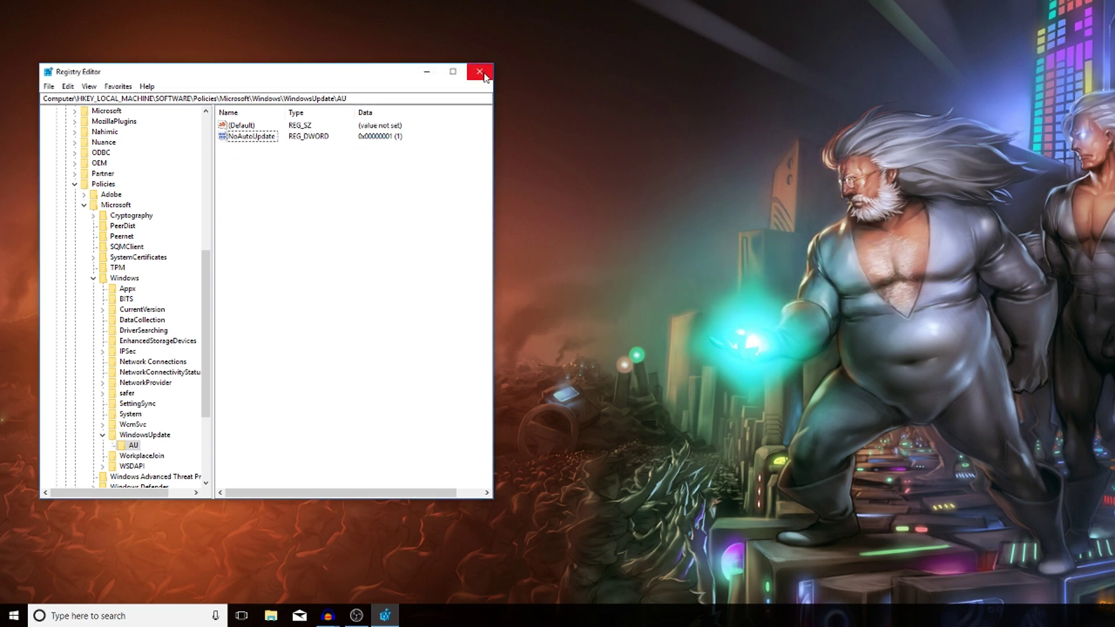